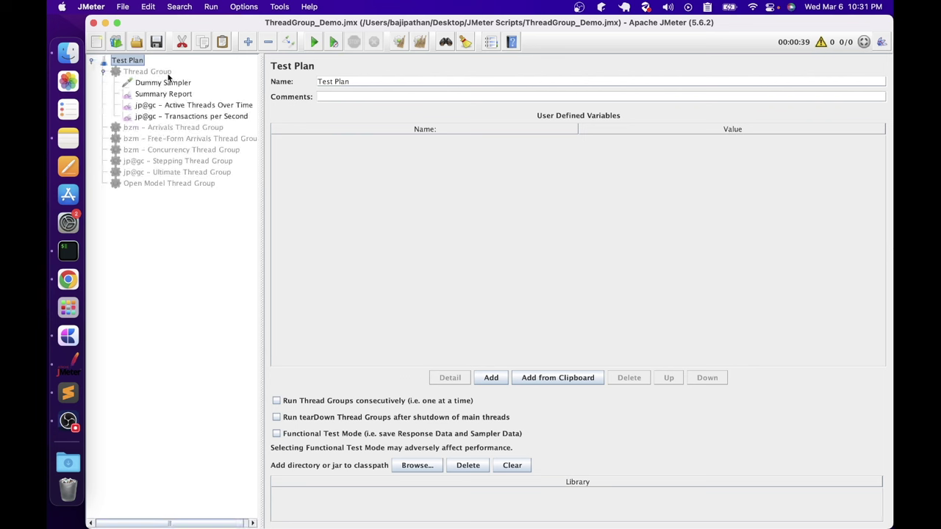
- Review the Dummy Sampler, Summary Report, Active Threads Over Time and Transactions per Second elements under the Thread Group
left_click(134, 83)
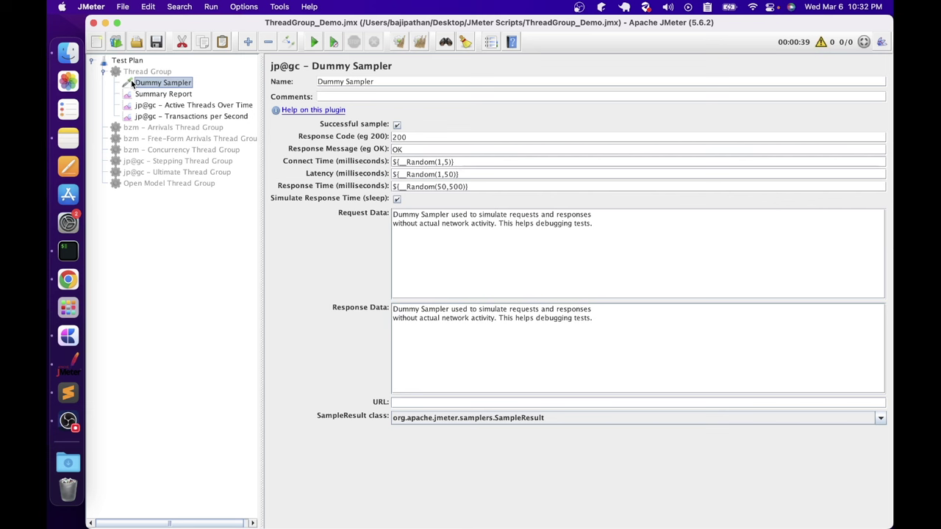
left_click(149, 96)
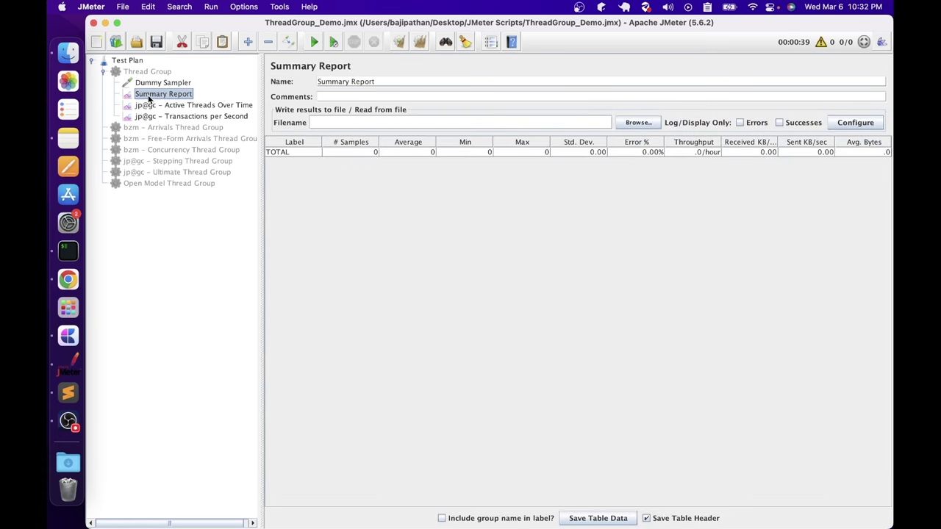
left_click(147, 106)
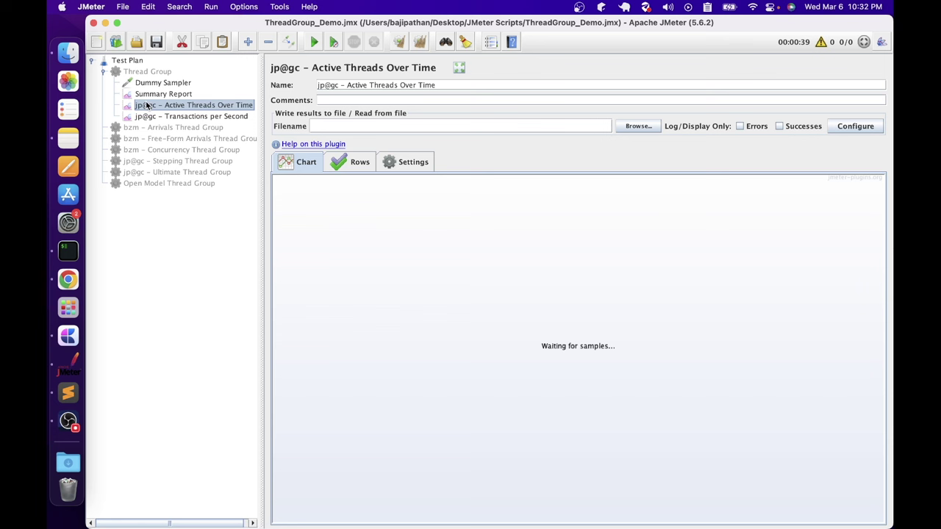
left_click(152, 117)
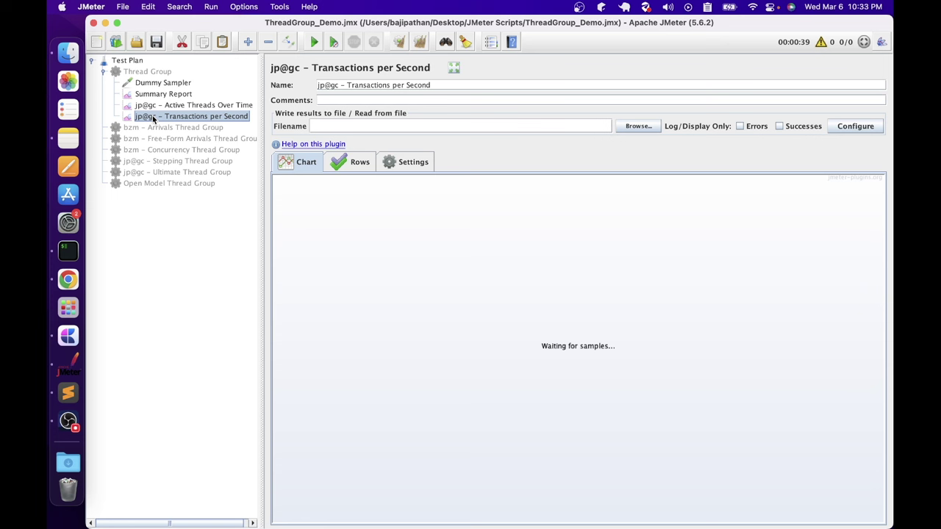
- Enable the standard Thread Group in the test plan
left_click(152, 74)
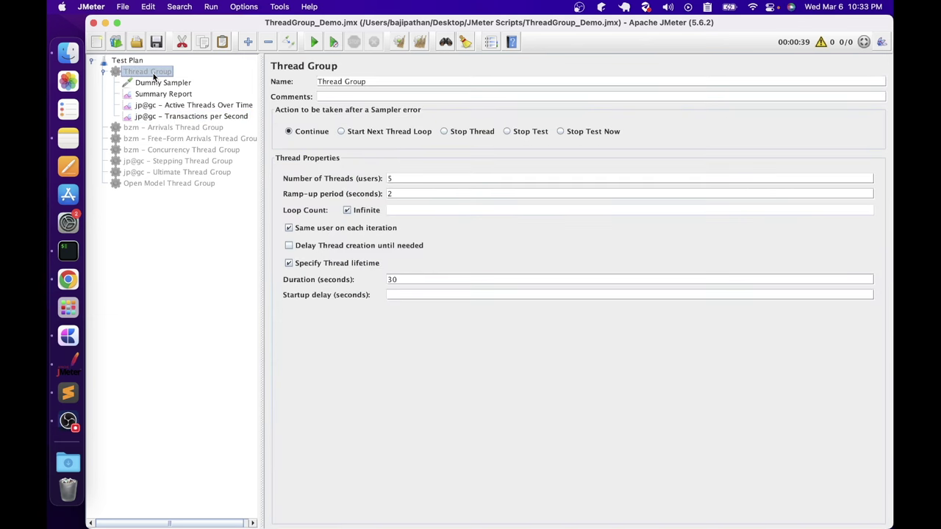
right_click(152, 74)
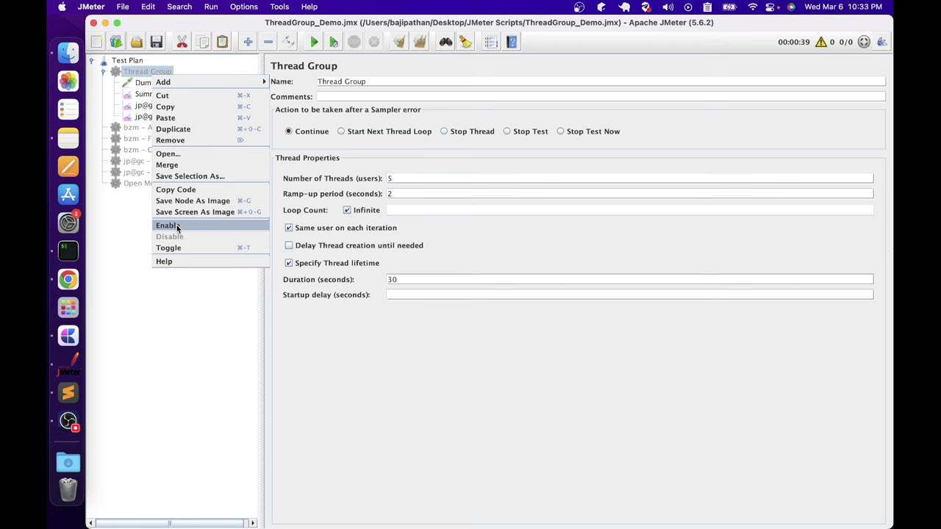
left_click(177, 227)
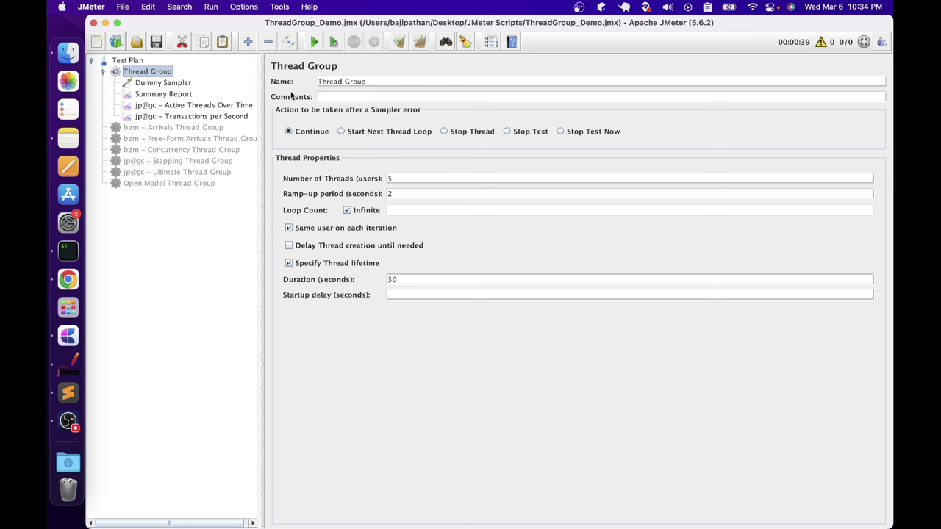
- Try the Start Next Thread Loop, Stop Thread and Stop Test sampler-error actions for the Thread Group, and restore Continue
left_click(374, 83)
left_click(341, 96)
left_click(386, 132)
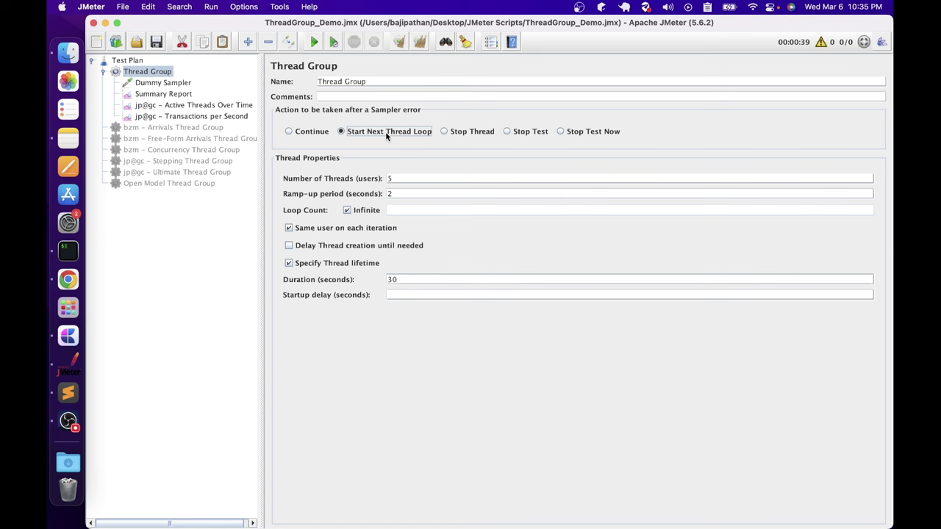
left_click(456, 134)
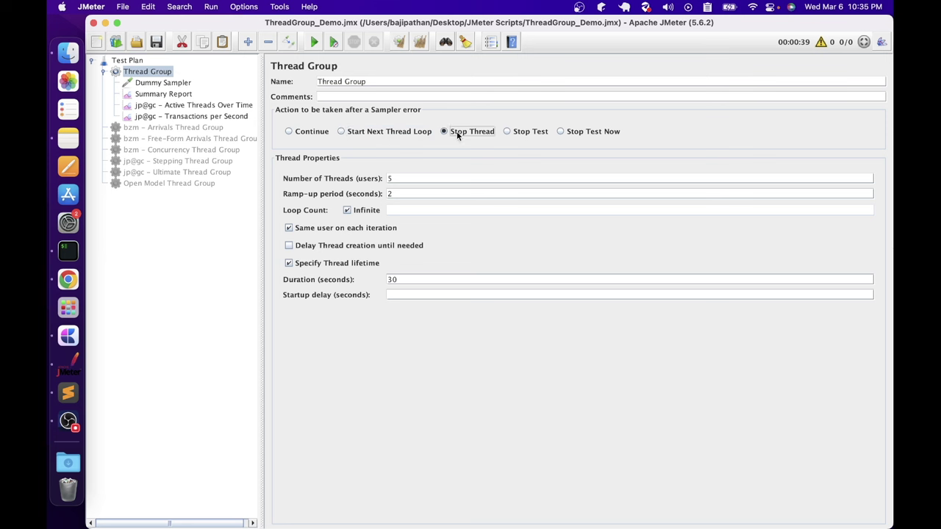
left_click(526, 136)
left_click(288, 131)
- Compare the sampler-error actions offered by the Arrivals, Free-Form Arrivals, Concurrency and Stepping thread groups
scroll(151, 103, "right", 1)
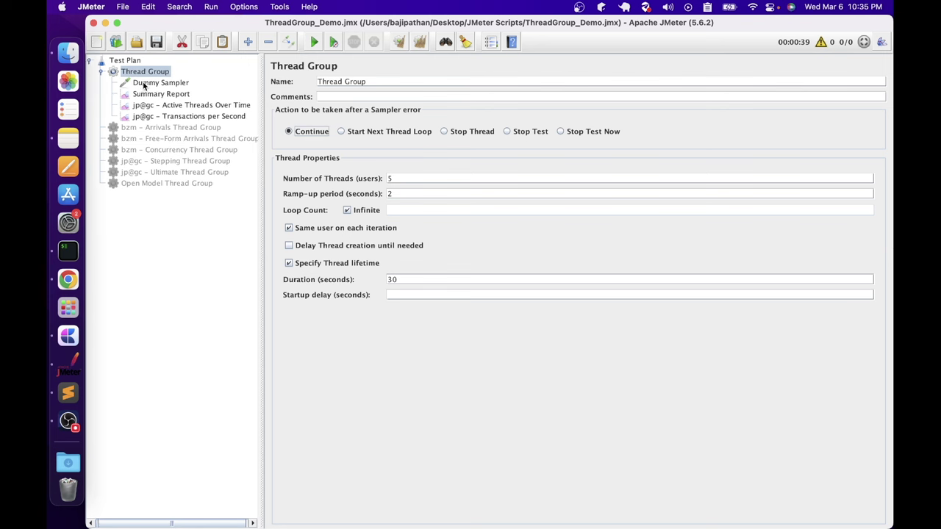
left_click(161, 126)
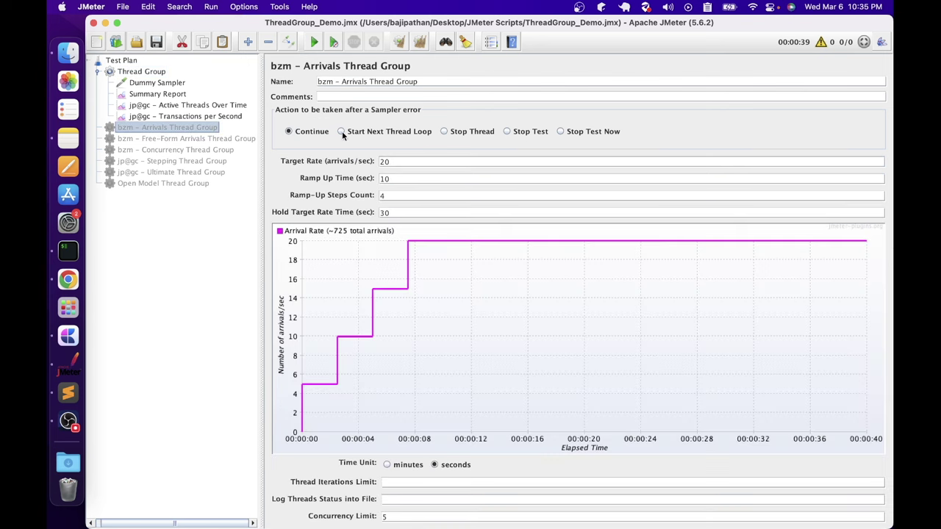
left_click(184, 139)
left_click(178, 149)
left_click(176, 161)
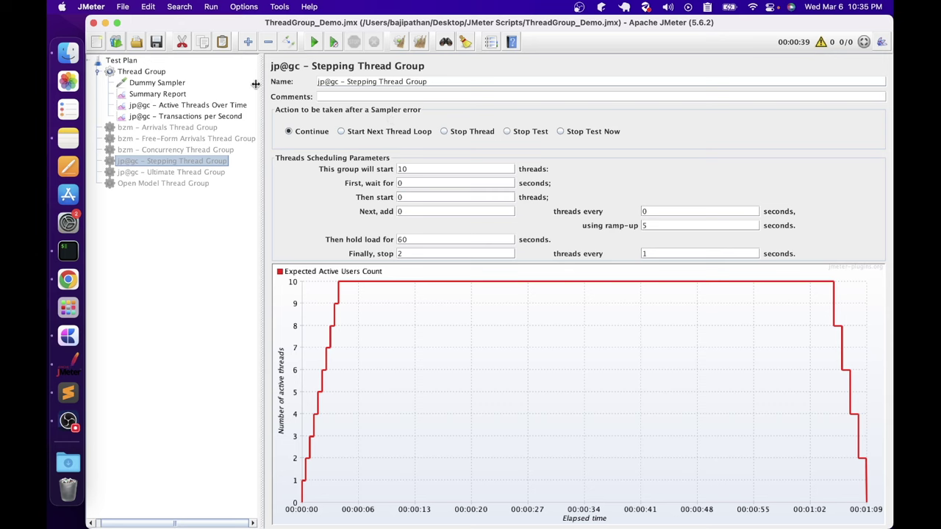
- Review the standard Thread Group's number of threads, ramp-up period, duration and startup delay
left_click(153, 72)
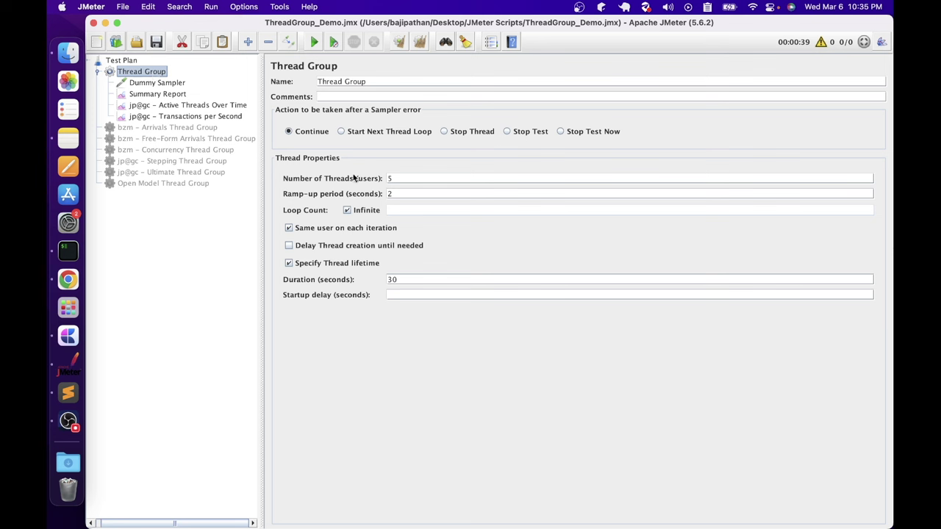
left_click(397, 180)
left_click(399, 194)
left_click(410, 282)
left_click(402, 294)
- Run the test plan and check its Summary Report and Active Threads Over Time chart
left_click(318, 45)
left_click(168, 94)
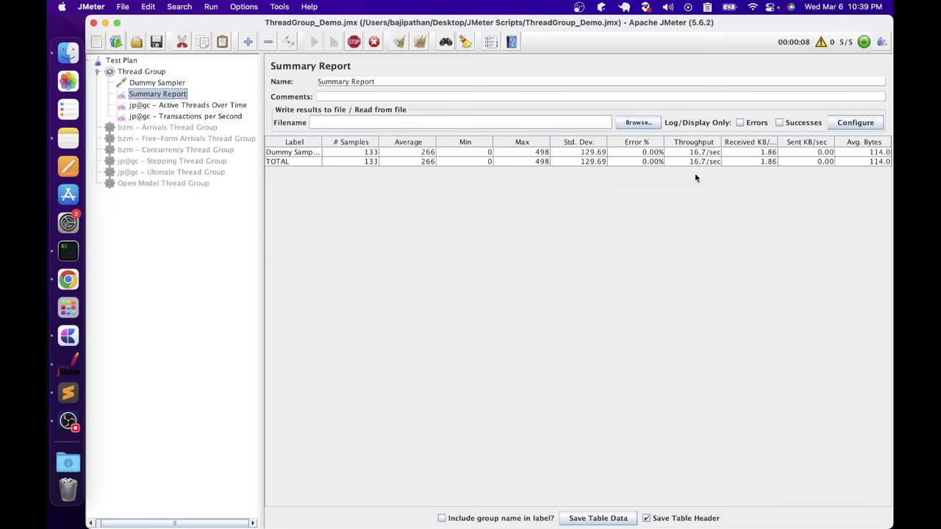
left_click(184, 108)
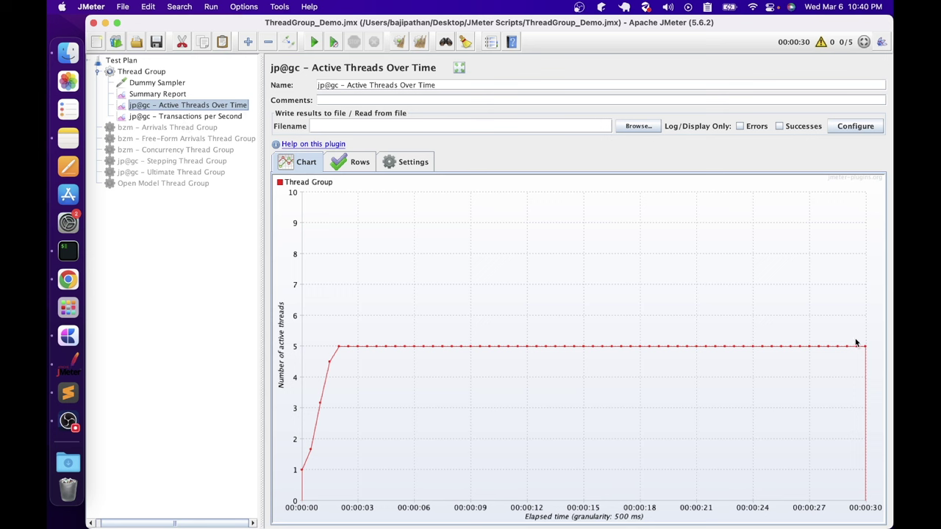
- Show the log viewer, enlarge it and examine when and why each thread of the Thread Group stopped
left_click(823, 44)
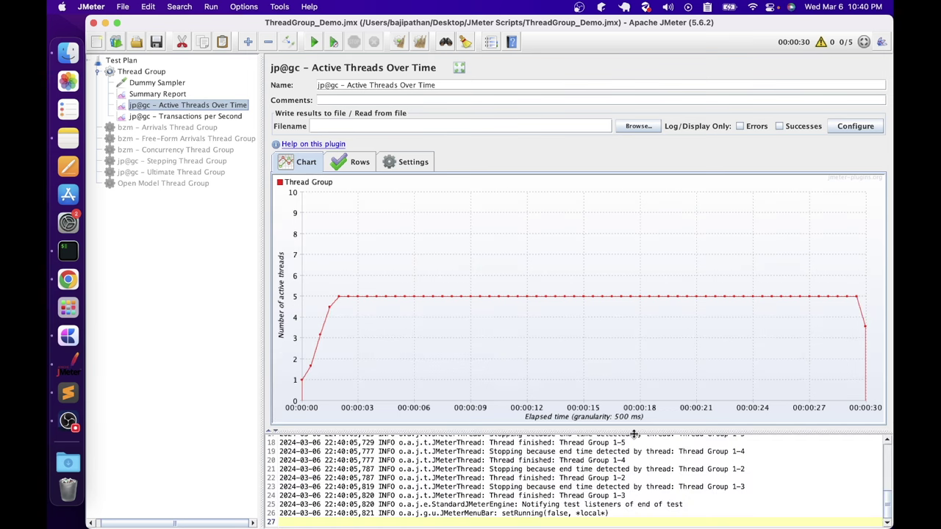
left_click_drag(633, 434, 620, 316)
left_click_drag(490, 424, 671, 425)
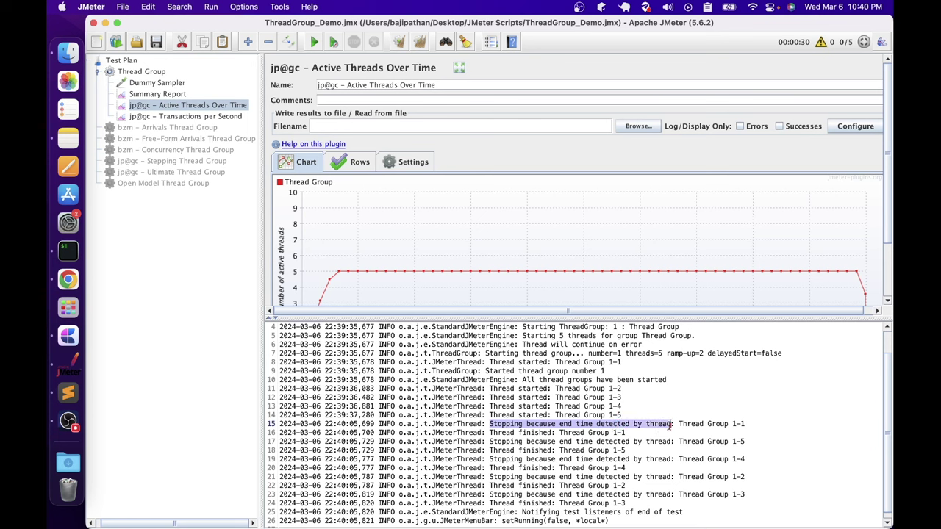
left_click_drag(324, 425, 362, 425)
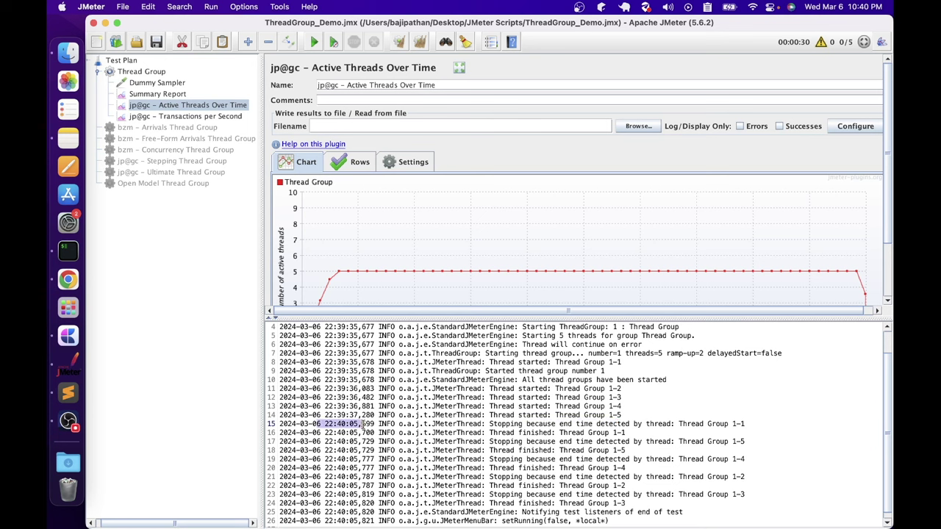
left_click(324, 426)
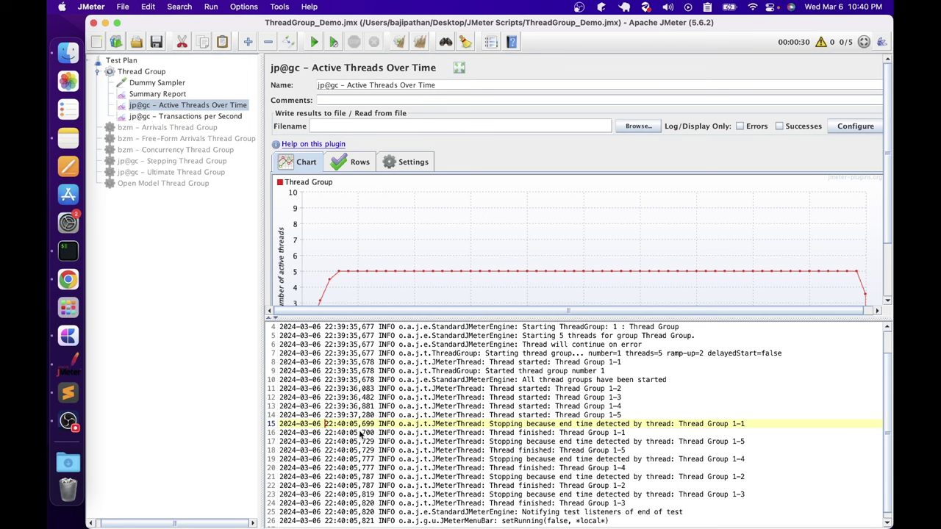
left_click(353, 441)
left_click_drag(328, 460, 378, 502)
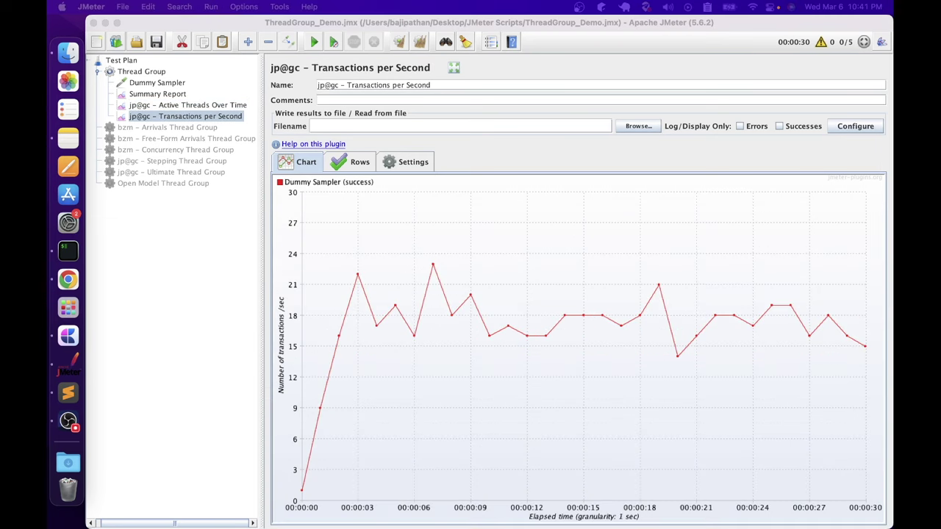
- Review the Thread Group's properties and check the throughput in the Summary Report
left_click(158, 72)
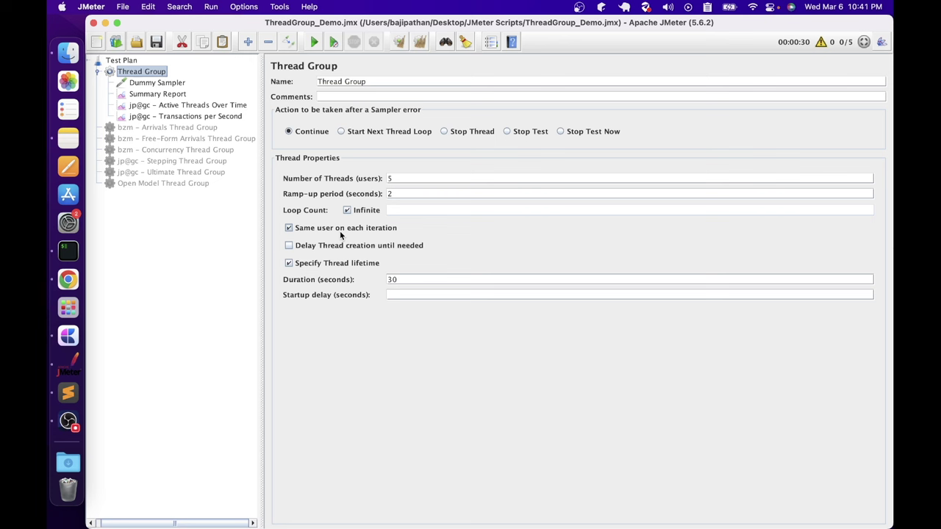
left_click(150, 94)
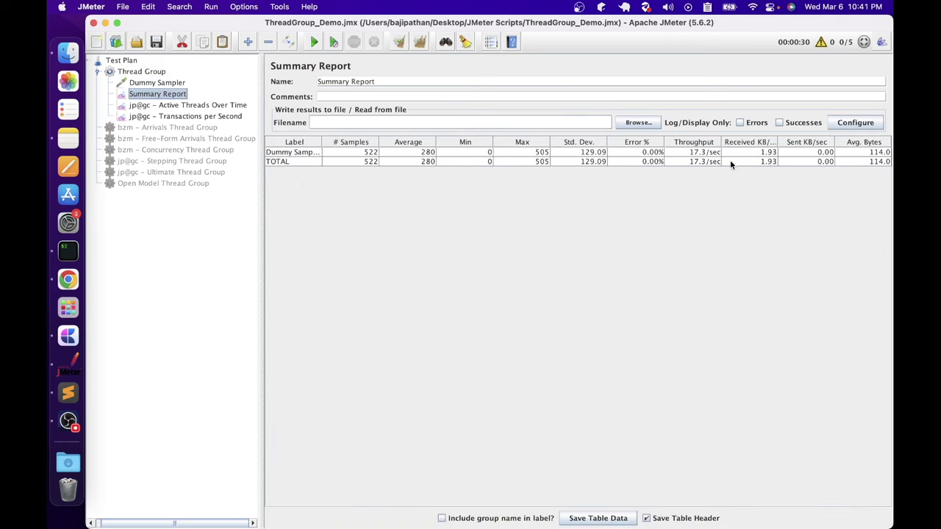
- Add a Constant Timer to the Thread Group and check its thread delay
right_click(130, 72)
mouse_move(176, 79)
mouse_move(286, 142)
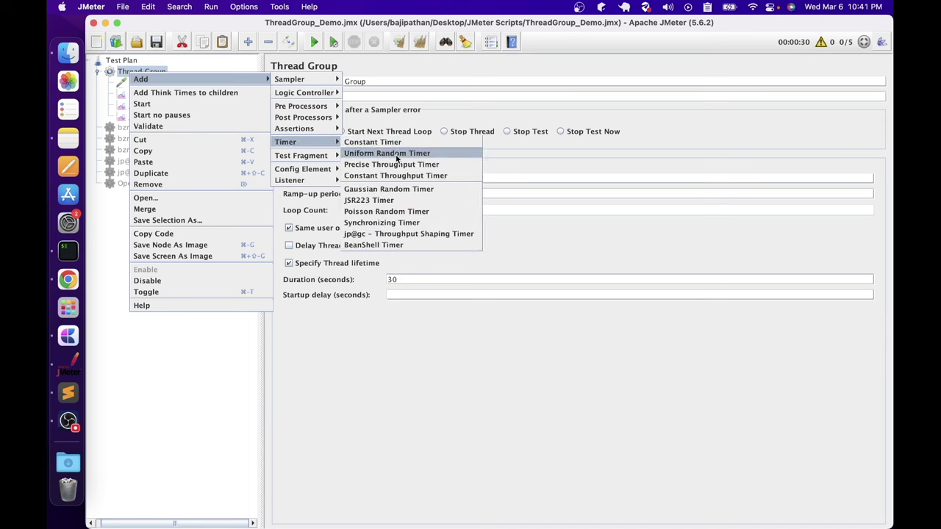
left_click(392, 147)
left_click_drag(424, 112, 383, 111)
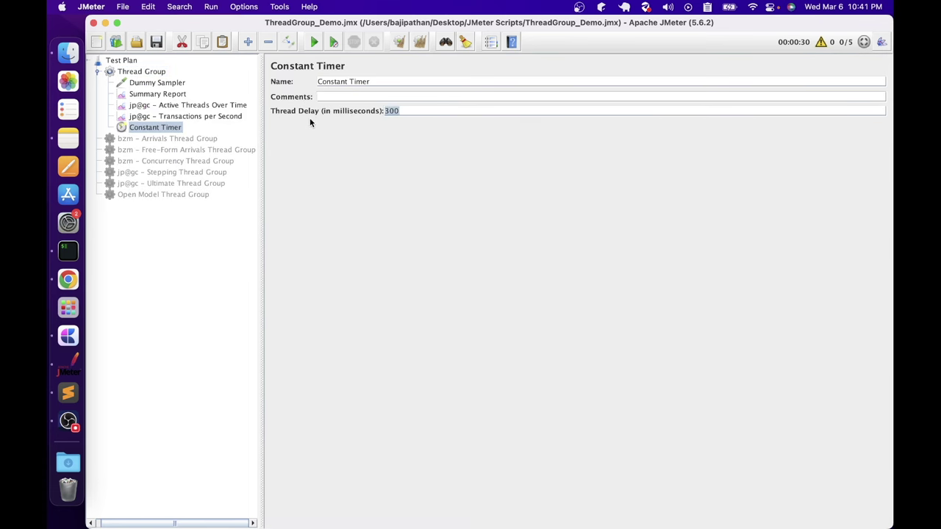
- Rerun the test plan with the Constant Timer and compare throughput in the Summary Report and Transactions per Second chart
left_click(140, 72)
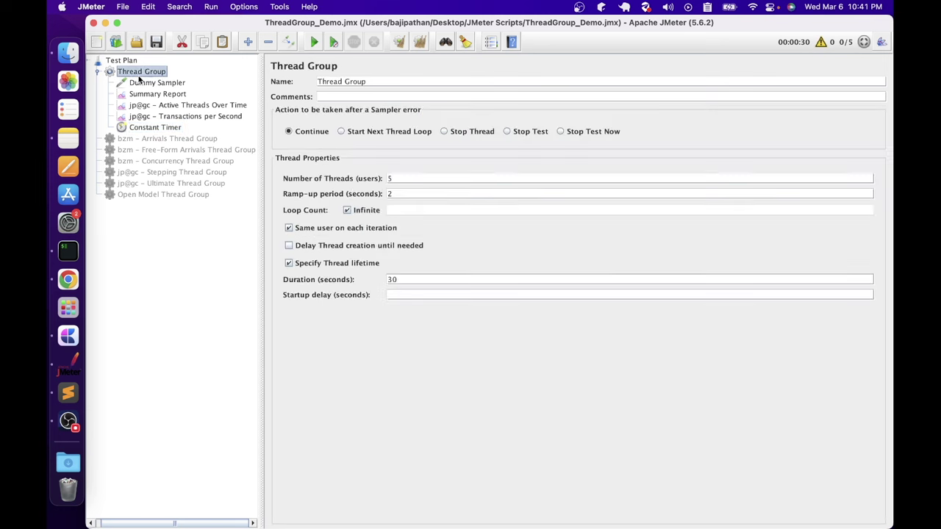
left_click(318, 44)
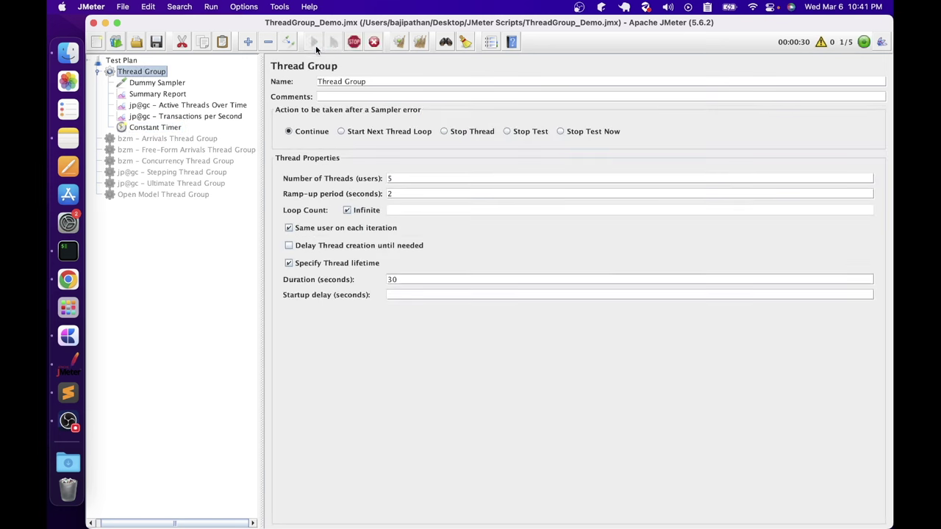
left_click(169, 96)
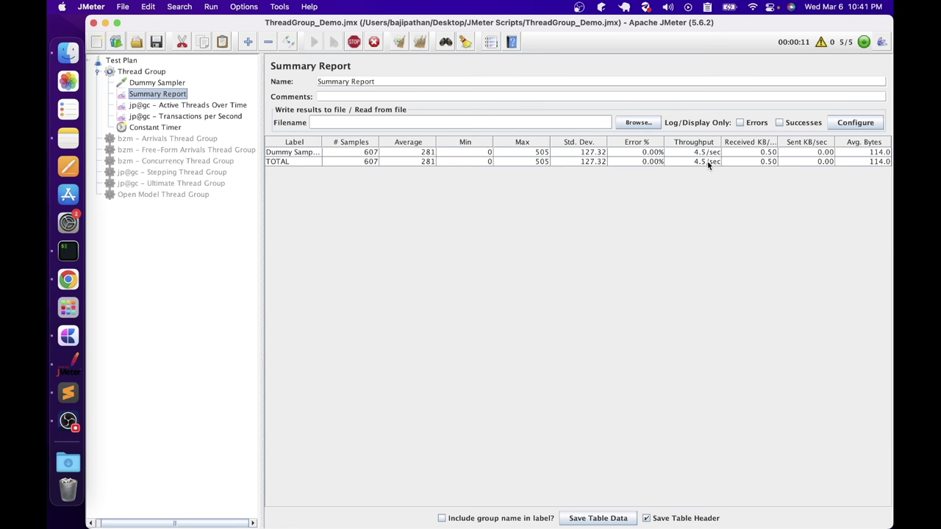
left_click(177, 116)
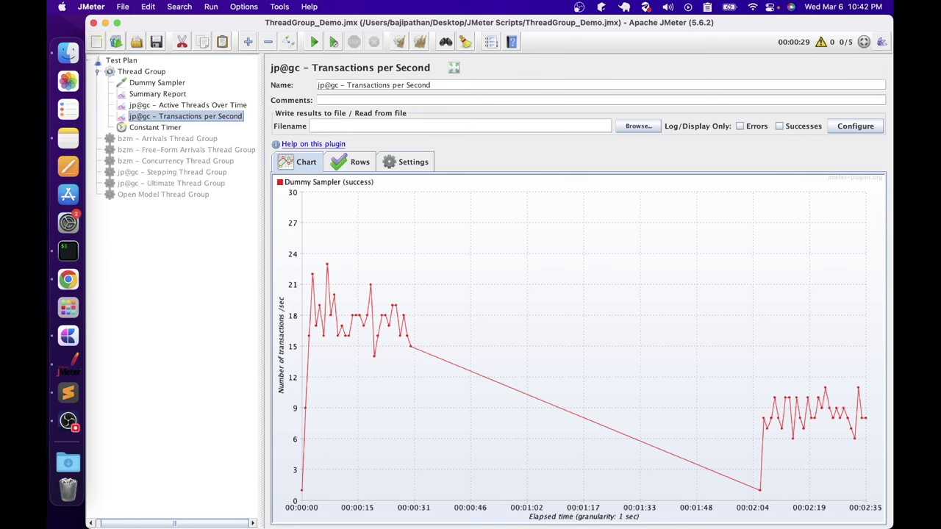
left_click(149, 94)
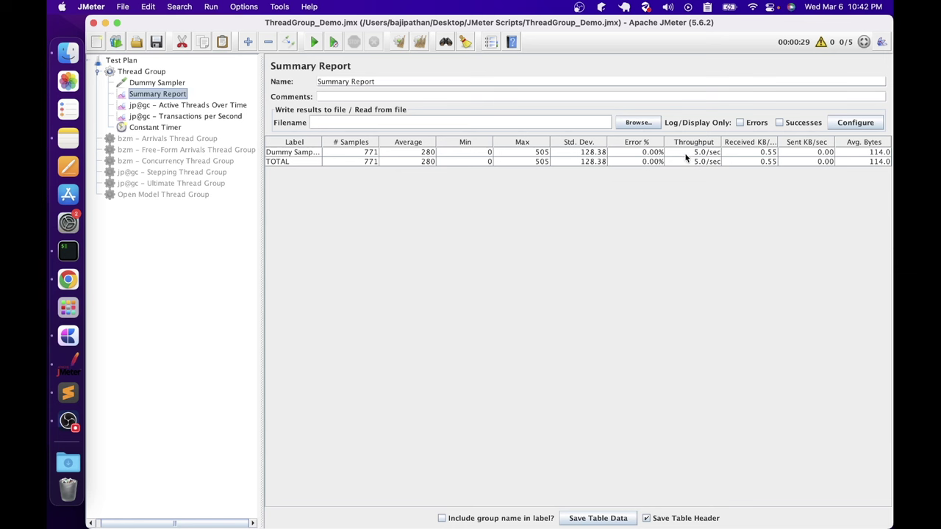
- Undo the addition of the Constant Timer to the Thread Group
left_click(155, 127)
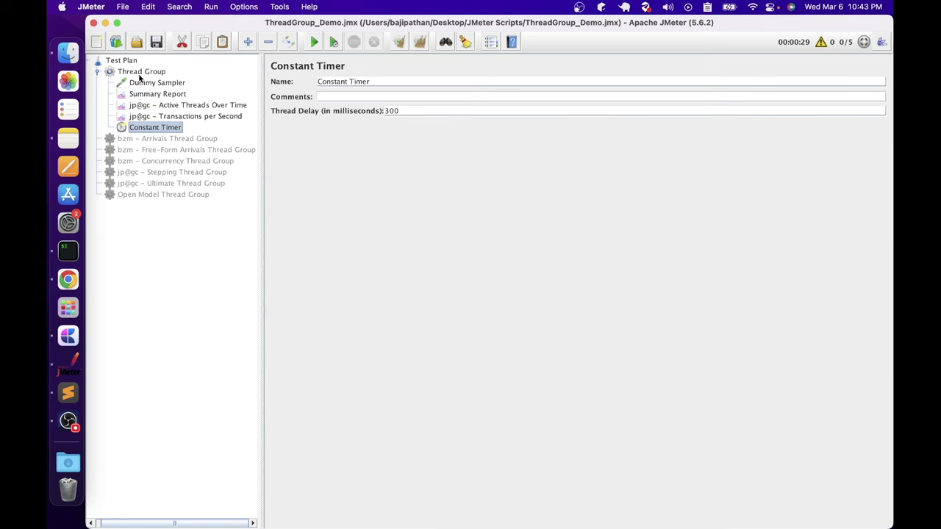
left_click(140, 75)
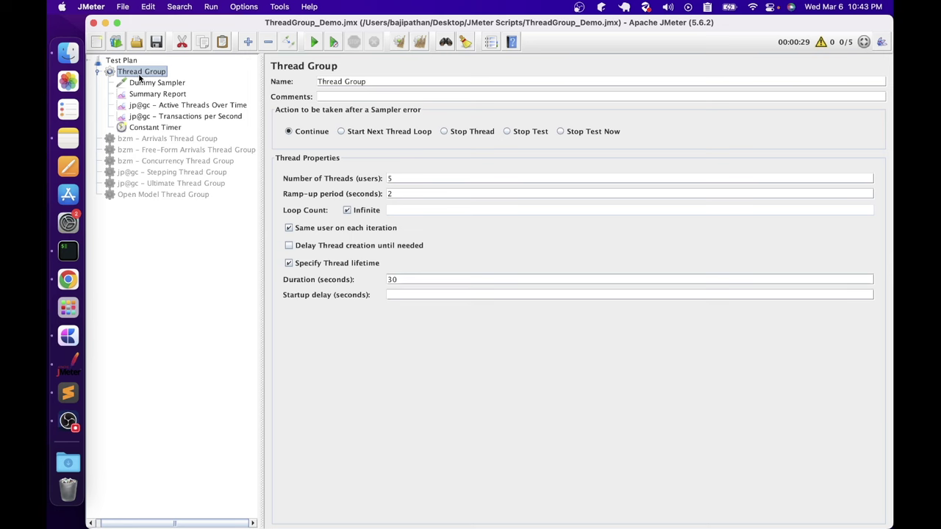
key("super+z")
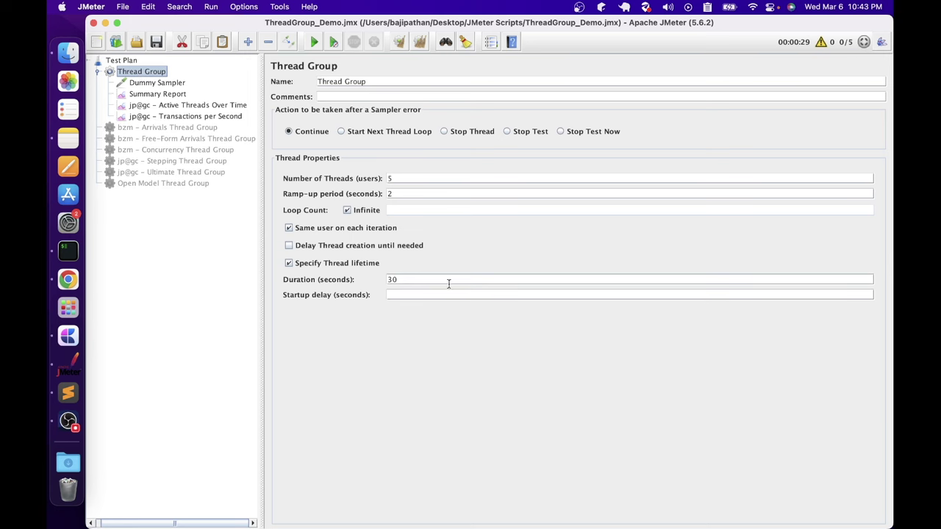
- Move the Dummy Sampler and its three listeners from the Thread Group into the bzm - Arrivals Thread Group
left_click(171, 86)
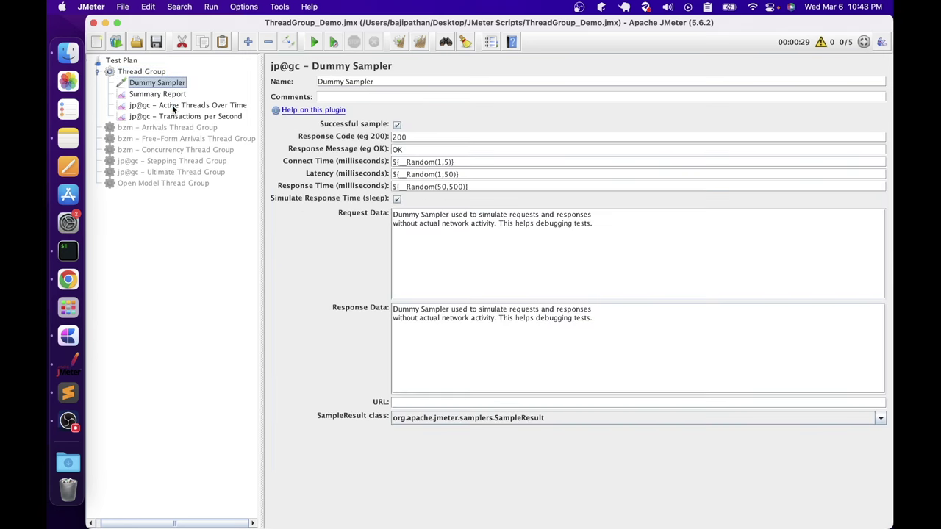
left_click(174, 107)
left_click(174, 116)
left_click(162, 83, "shift")
left_click_drag(162, 83, 170, 128)
- Disable the standard Thread Group and enable the bzm - Arrivals Thread Group
right_click(146, 87)
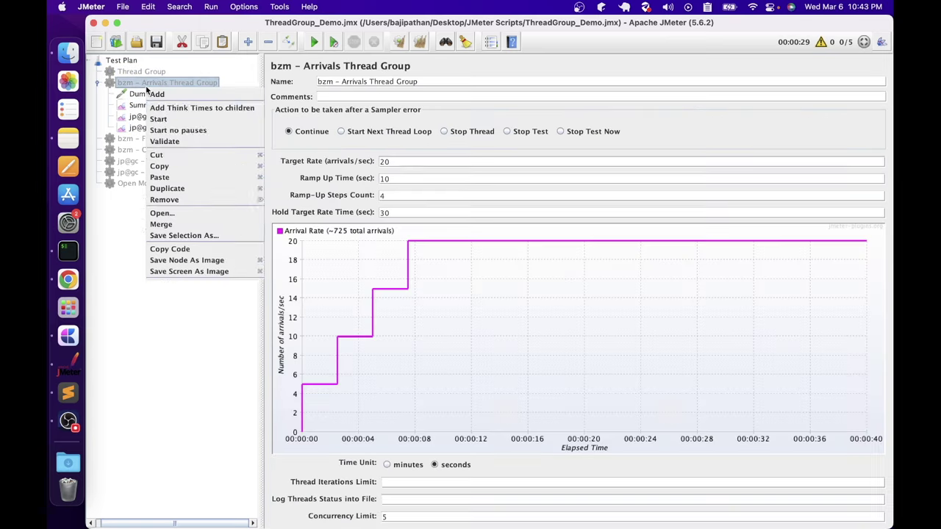
left_click(189, 237)
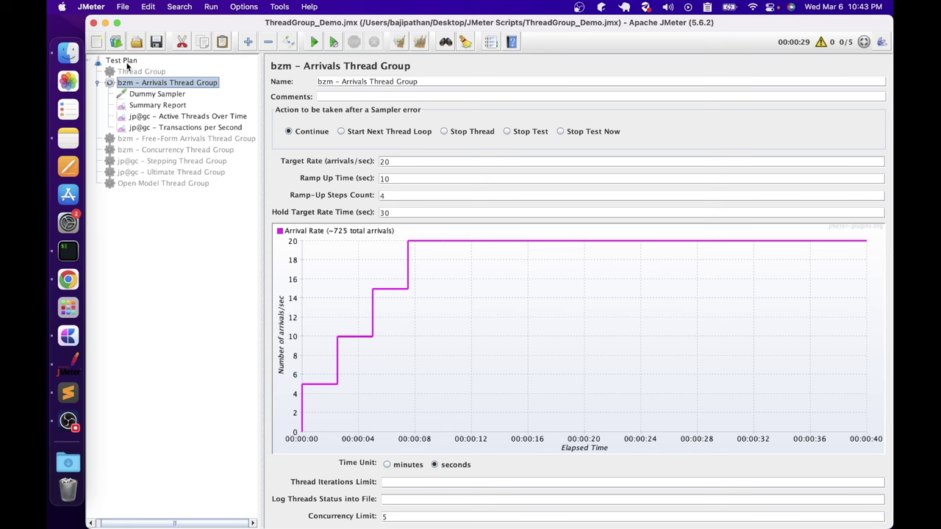
- Review the thread group types that can be added to the Test Plan, and return to the bzm - Arrivals Thread Group
right_click(126, 65)
mouse_move(159, 70)
mouse_move(264, 70)
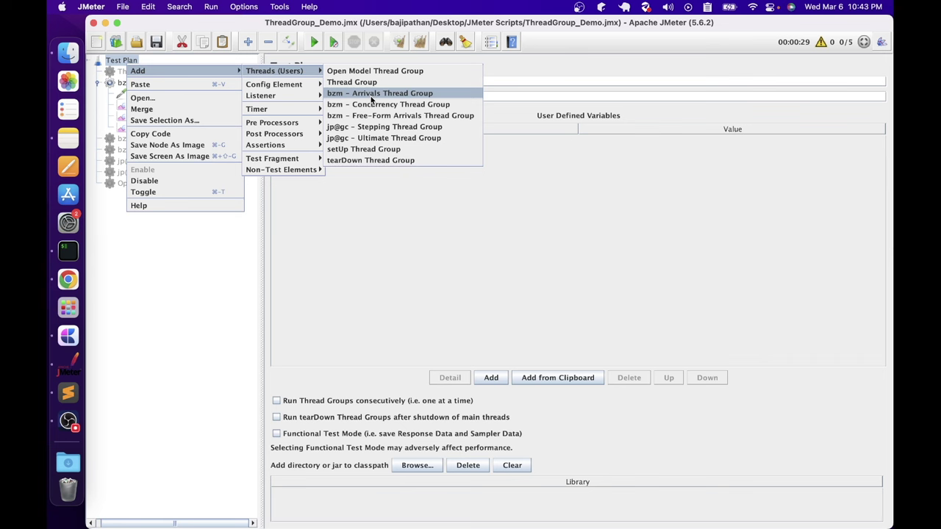
left_click(147, 84)
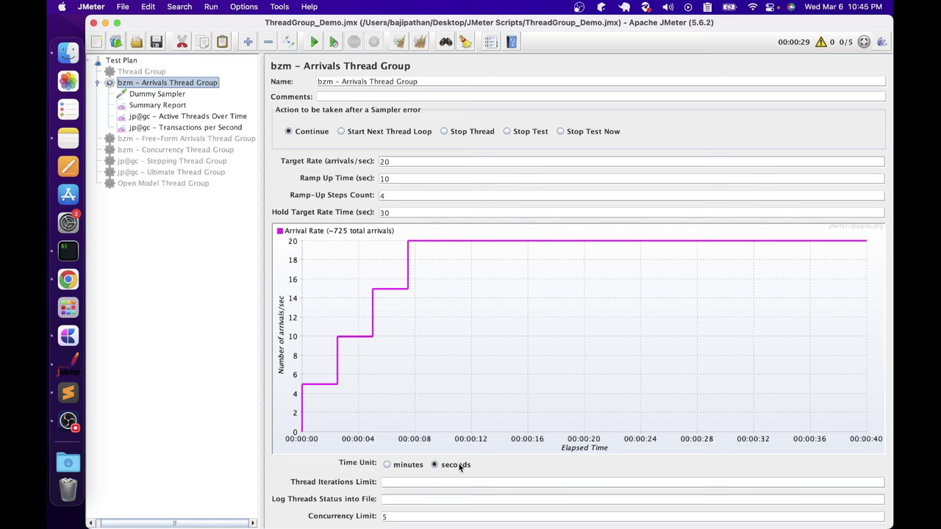
- Switch the bzm - Arrivals Thread Group's time unit to minutes and back to seconds to compare the rate and duration units
left_click(397, 465)
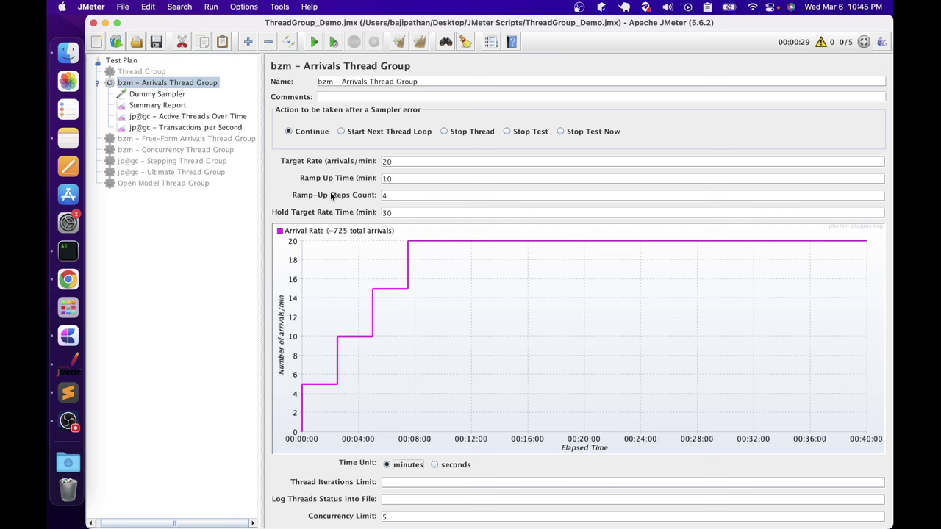
left_click(452, 465)
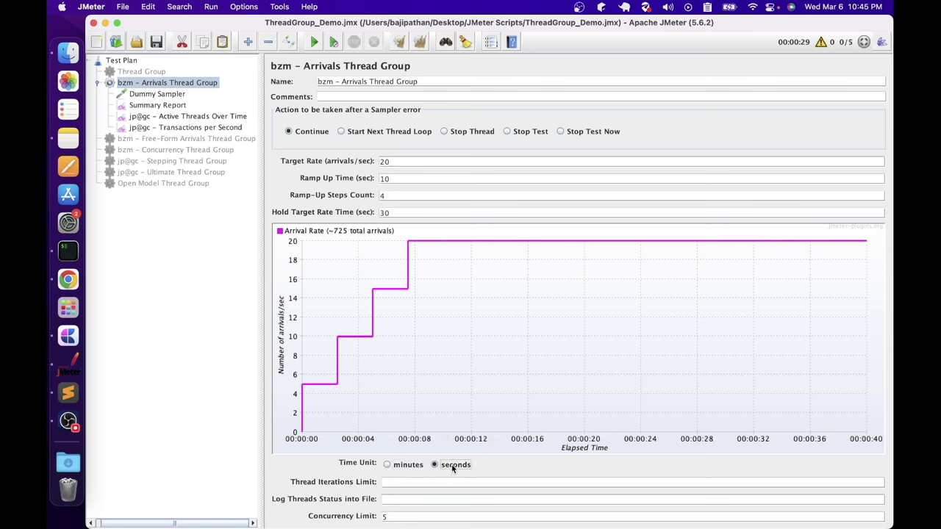
key("Left")
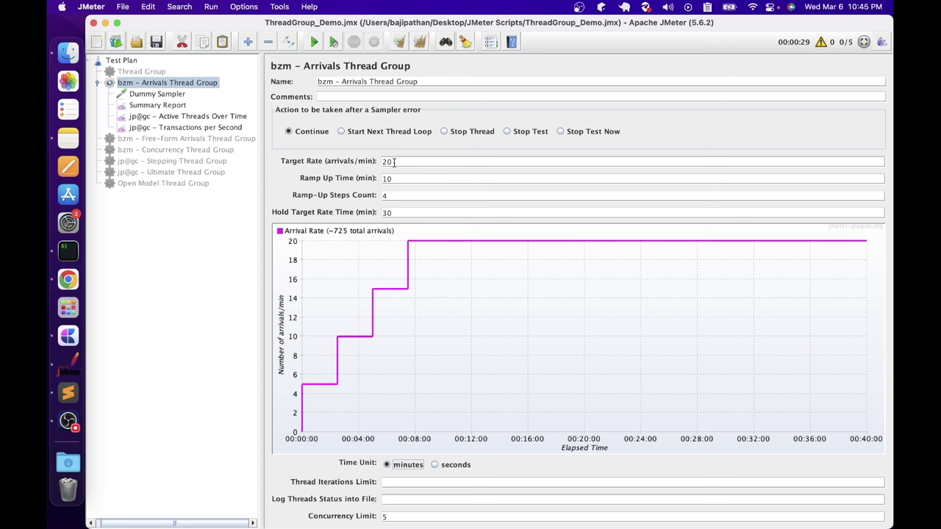
left_click(456, 465)
- Review the ramp-up and hold settings of the bzm - Arrivals Thread Group and clear its Concurrency Limit
left_click(388, 179)
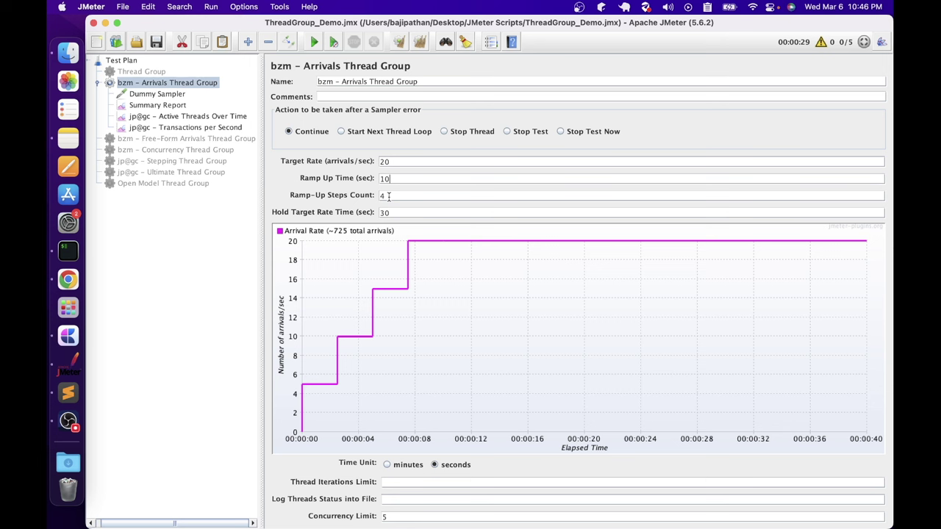
left_click(405, 199)
left_click(398, 213)
left_click_drag(391, 519, 369, 519)
key("BackSpace")
- Run the test without a concurrency limit and check the Summary Report, Active Threads Over Time and Transactions per Second results
left_click(314, 42)
left_click(175, 107)
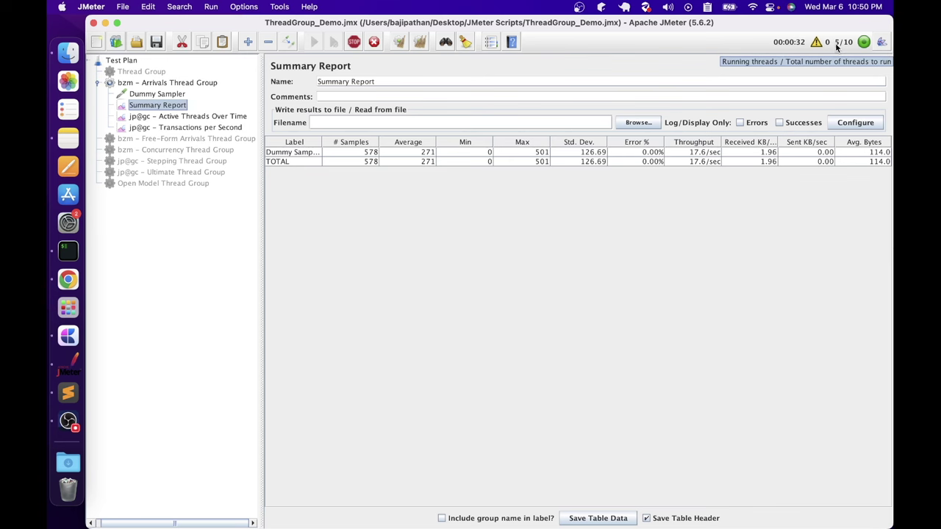
left_click(196, 116)
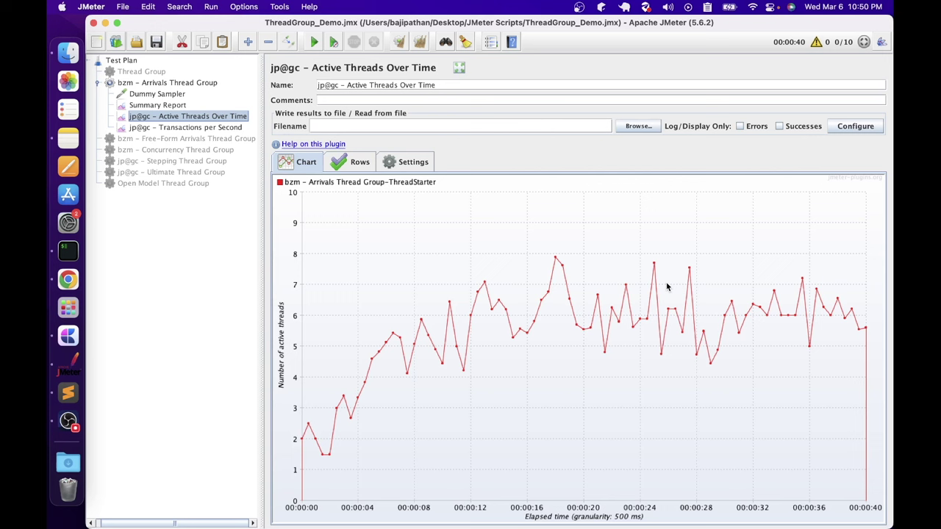
left_click(211, 129)
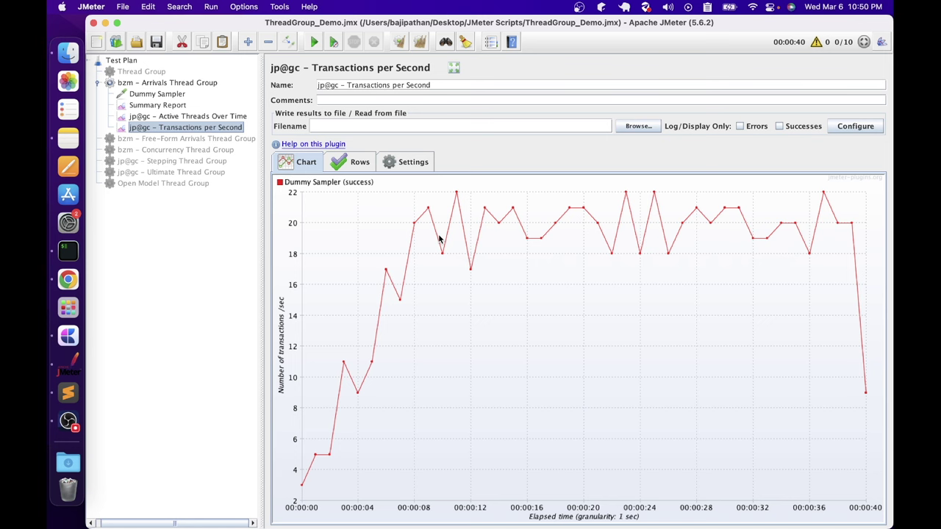
- Compare the total sample count in the Summary Report with the total arrivals predicted by the bzm - Arrivals Thread Group
left_click(171, 107)
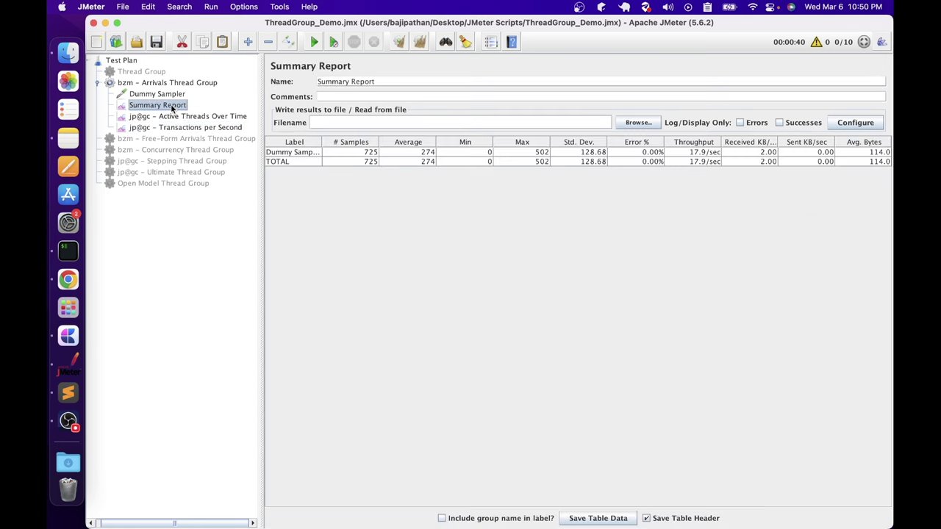
left_click(155, 83)
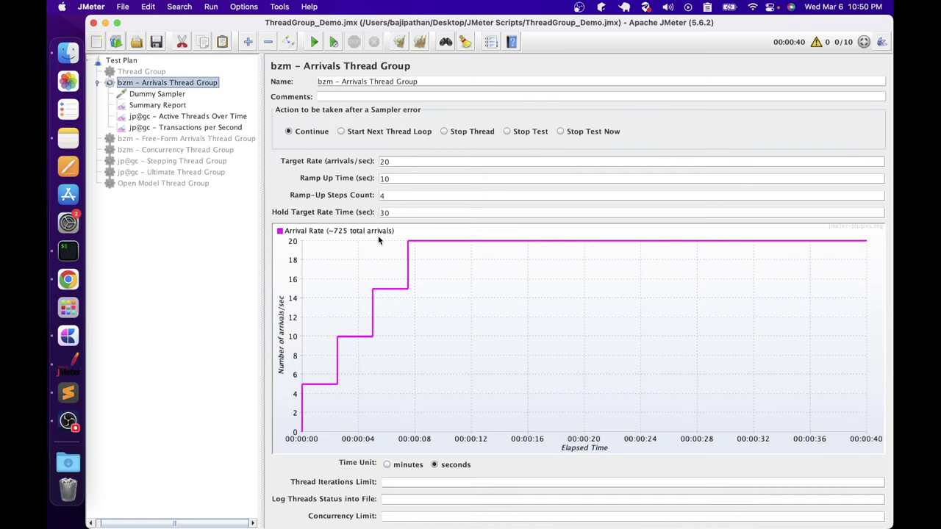
left_click(170, 106)
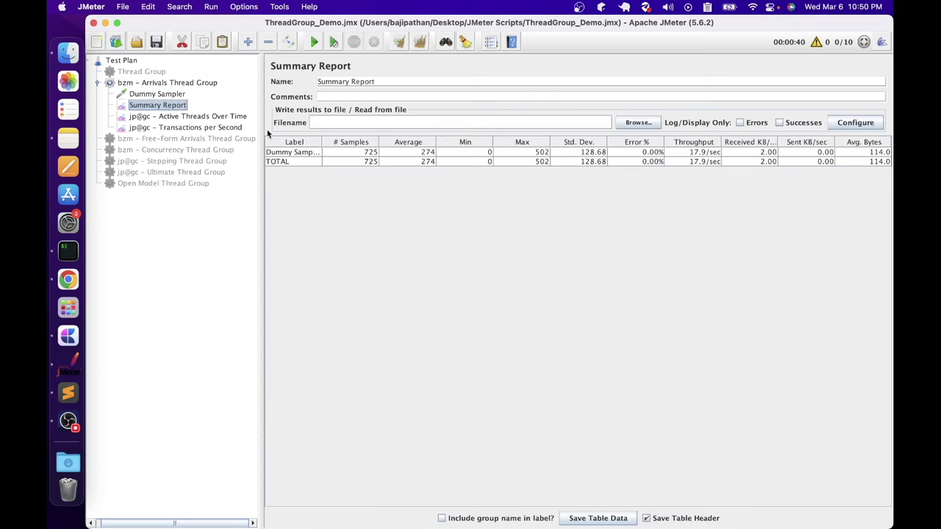
left_click(367, 161)
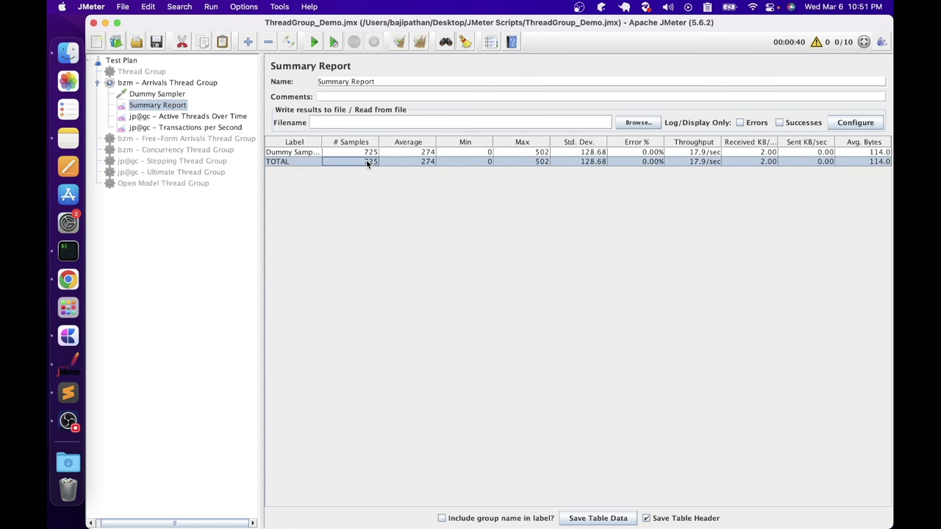
- Set the Concurrency Limit of the bzm - Arrivals Thread Group to 5
left_click(154, 85)
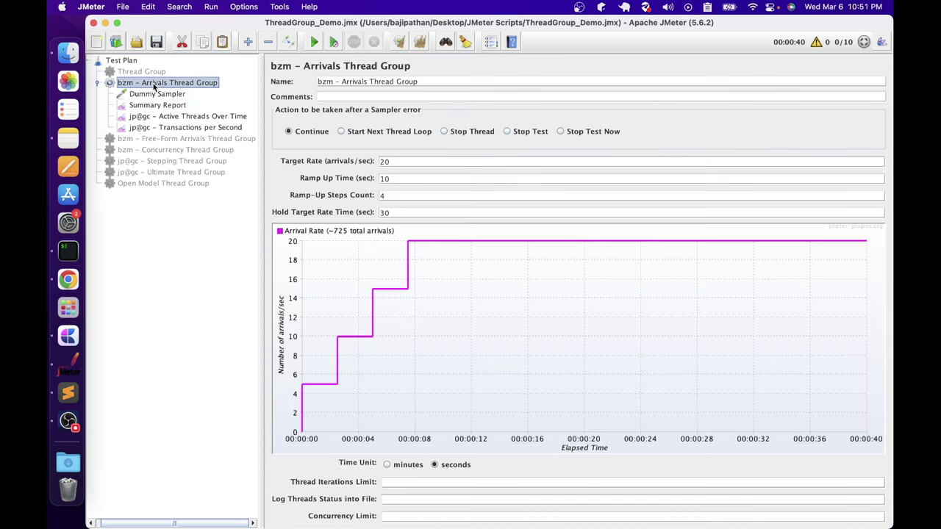
left_click(417, 518)
type("5")
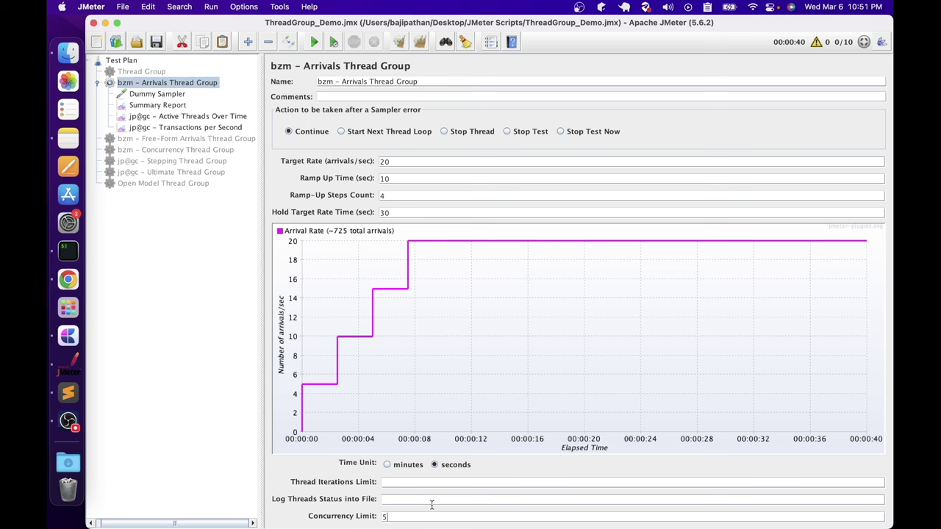
- Rerun the test with the concurrency limit and check Active Threads Over Time, Transactions per Second and the Summary Report
left_click(316, 42)
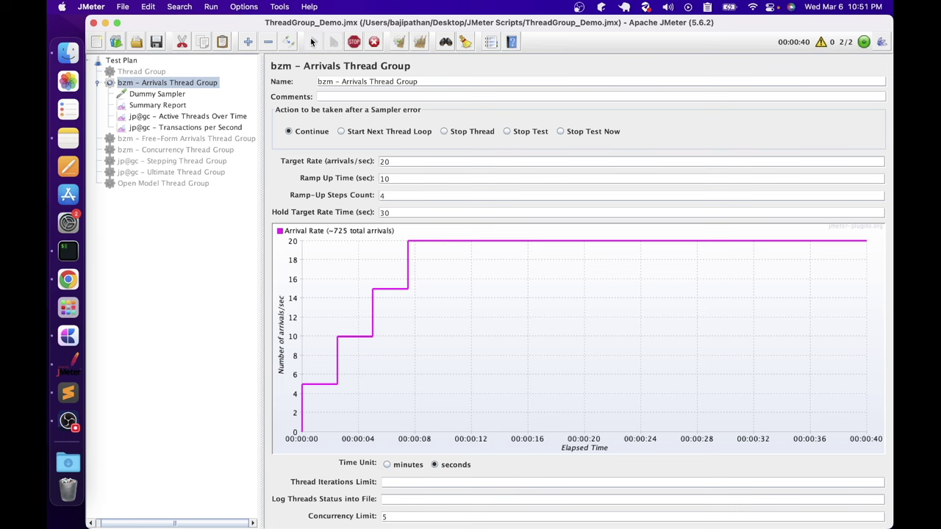
left_click(144, 116)
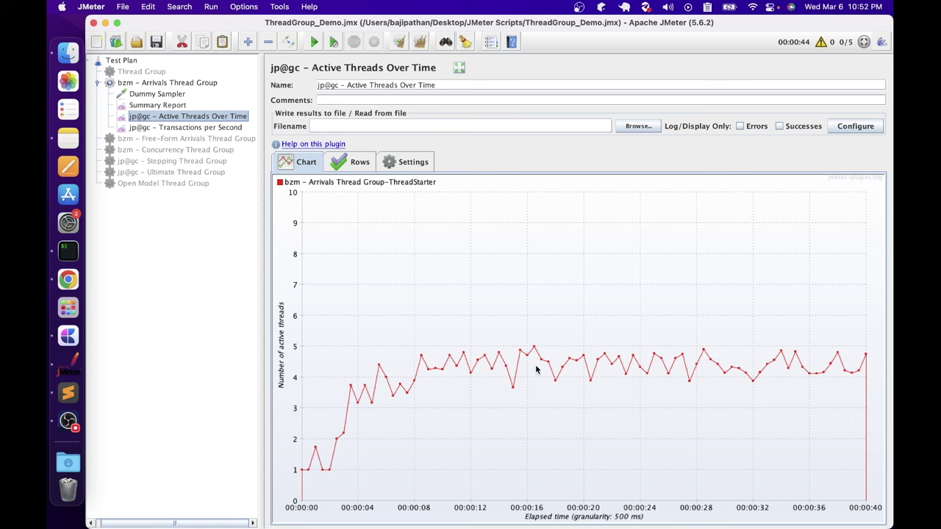
left_click(203, 128)
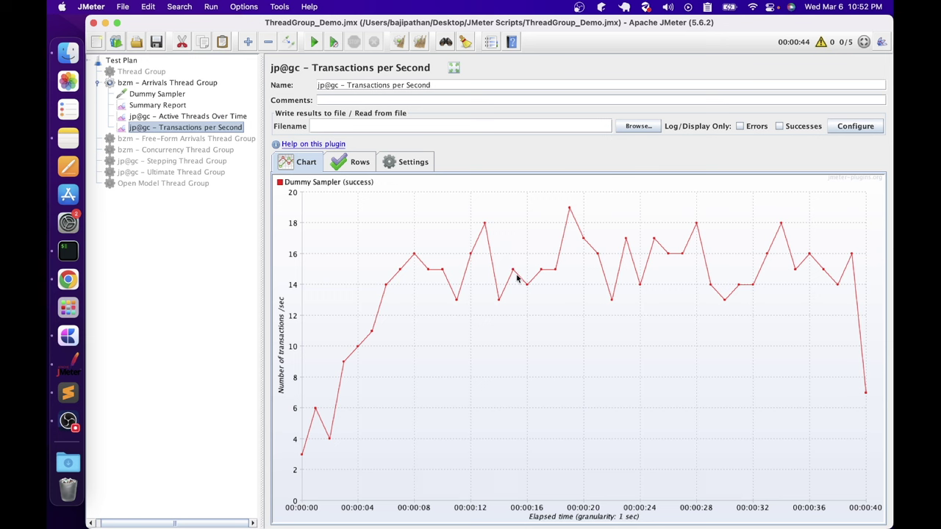
left_click(147, 105)
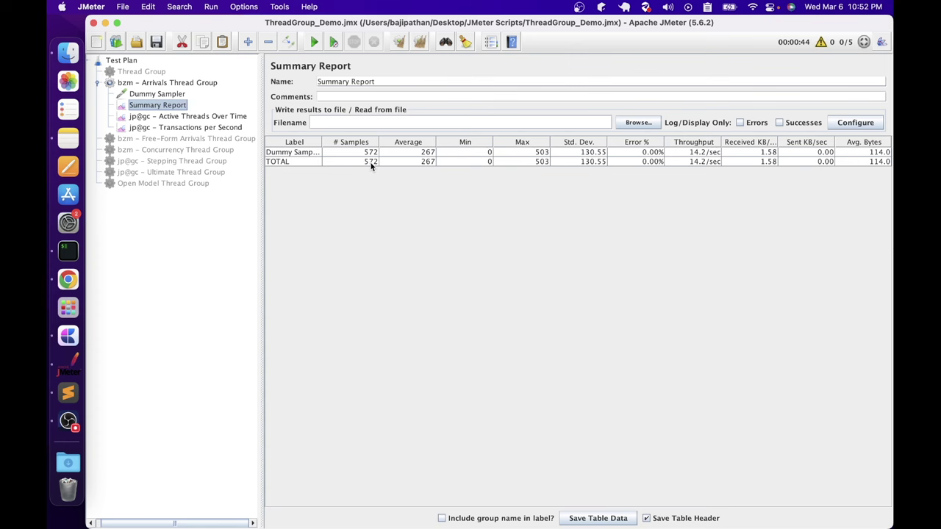
- Move the Dummy Sampler and its three listeners from the bzm - Arrivals Thread Group into the bzm - Free-Form Arrivals Thread Group
left_click(168, 83)
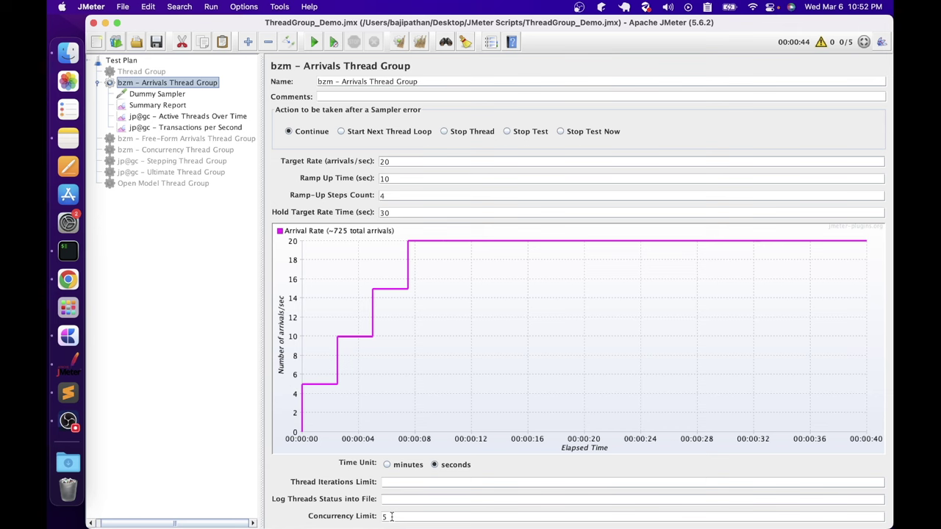
left_click_drag(140, 97, 153, 140)
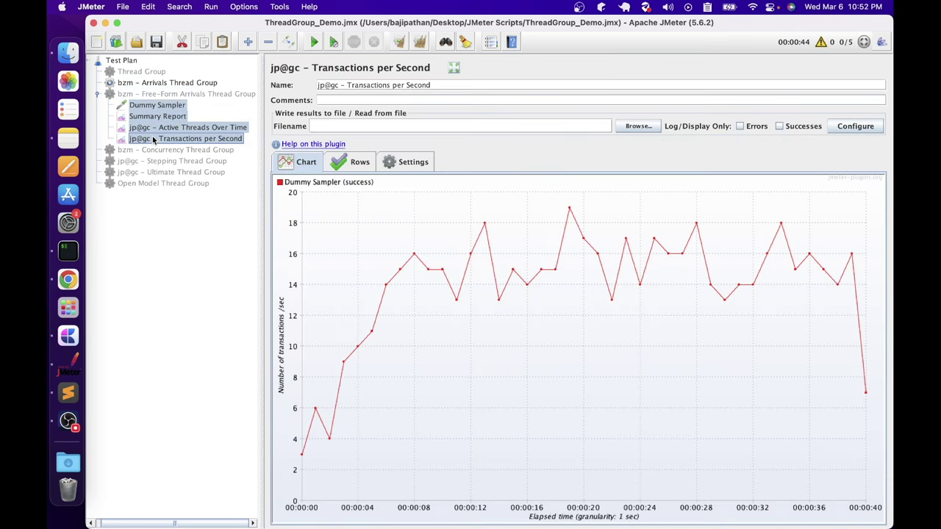
- Disable the bzm - Arrivals Thread Group and enable the bzm - Free-Form Arrivals Thread Group
right_click(165, 84)
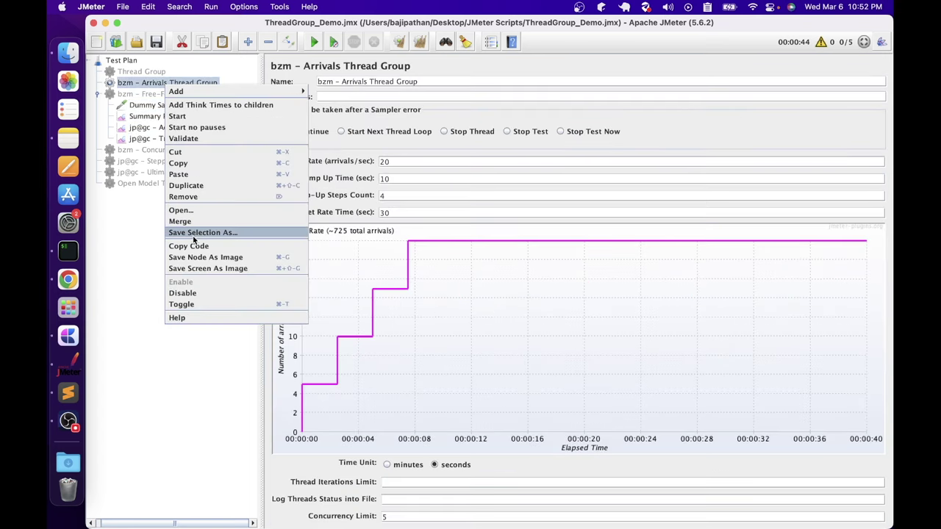
left_click(184, 293)
right_click(154, 94)
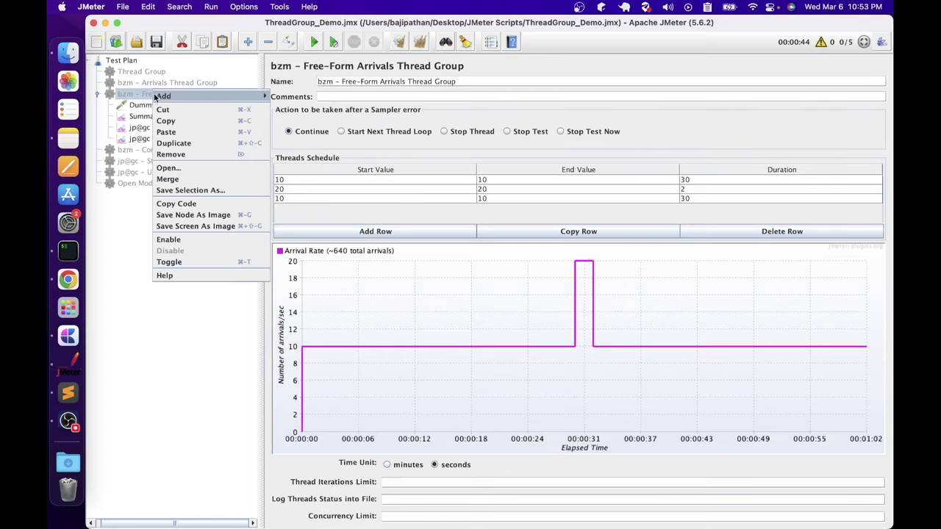
left_click(187, 236)
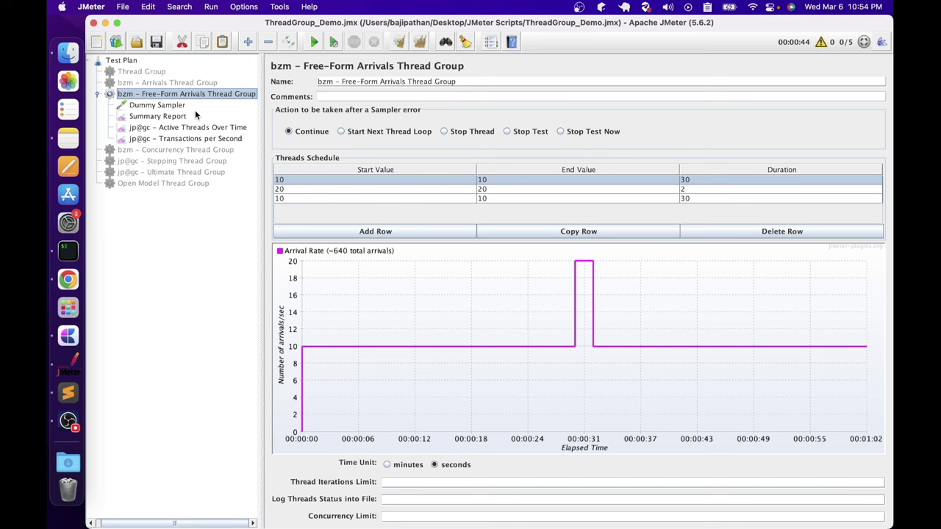
- Compare the bzm - Arrivals Thread Group's settings with the Threads Schedule of the bzm - Free-Form Arrivals Thread Group
left_click(181, 83)
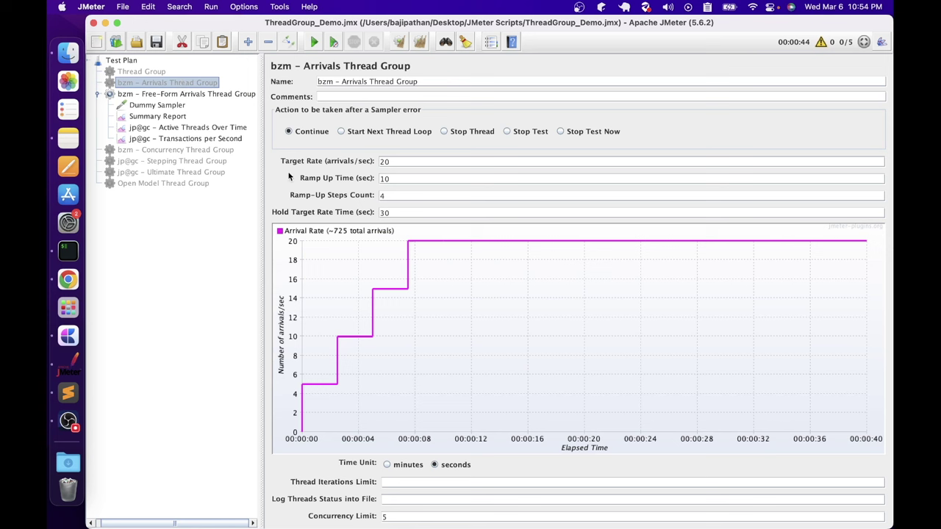
left_click(228, 95)
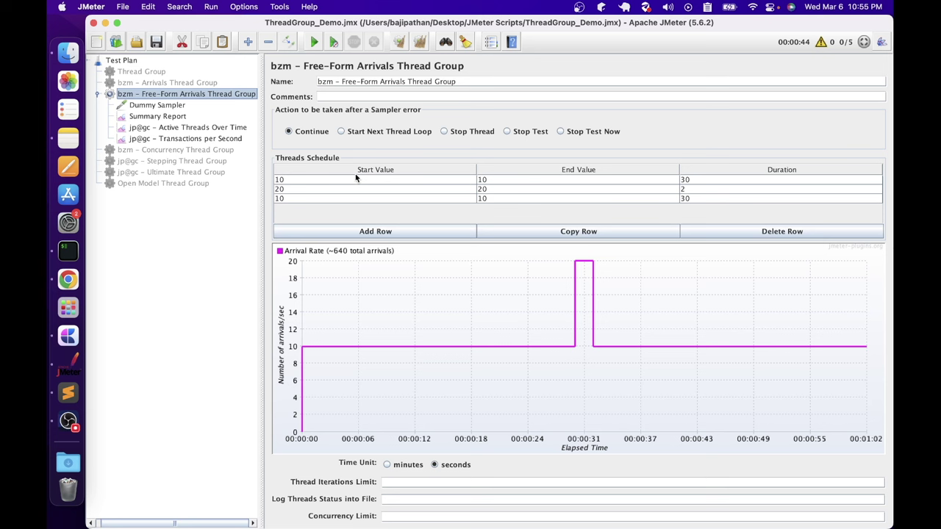
left_click(691, 189)
left_click(708, 179)
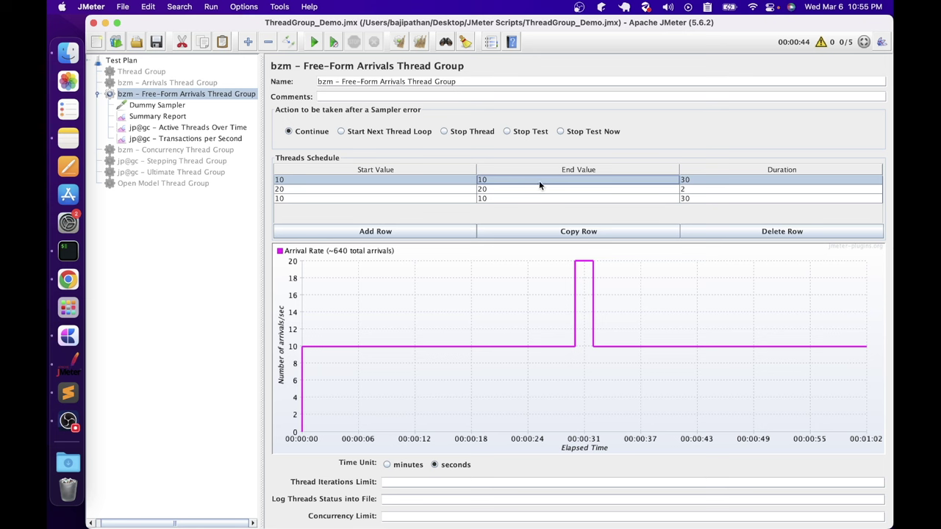
- Switch the bzm - Free-Form Arrivals Thread Group's time unit to minutes and back to seconds
left_click(406, 468)
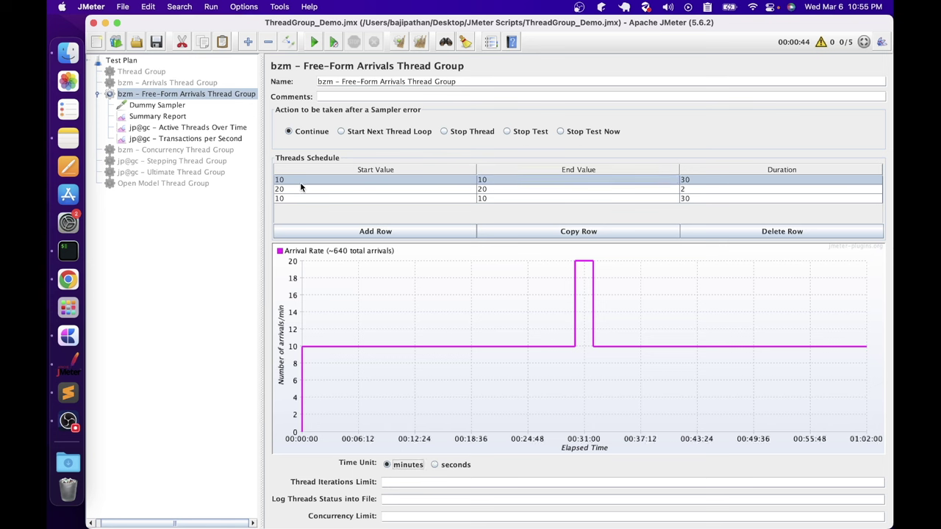
left_click(446, 466)
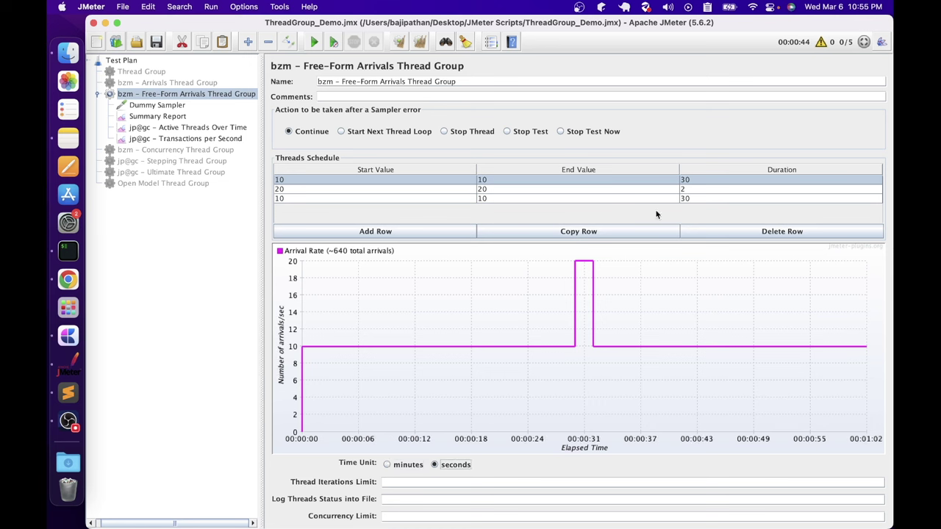
- Examine the second Threads Schedule row's start, end and duration values, plus the iterations and concurrency limit fields
left_click(322, 190)
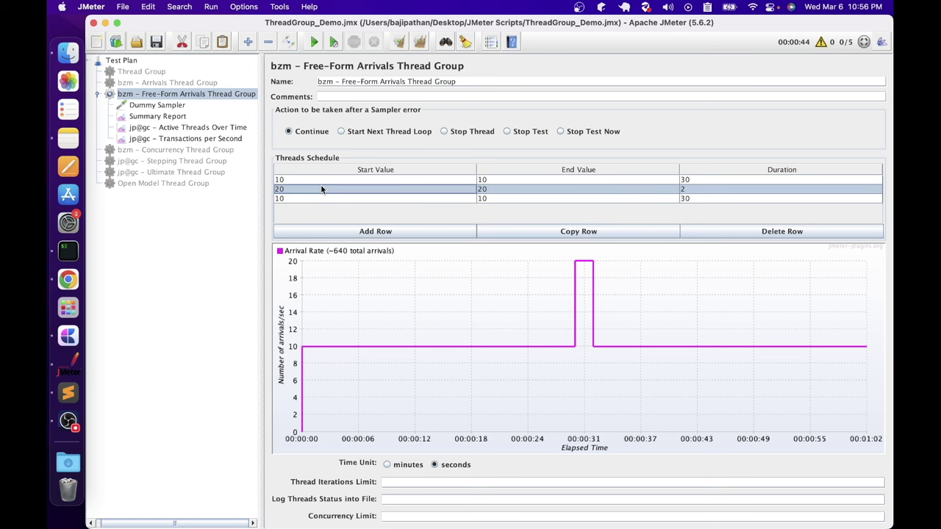
left_click(500, 191)
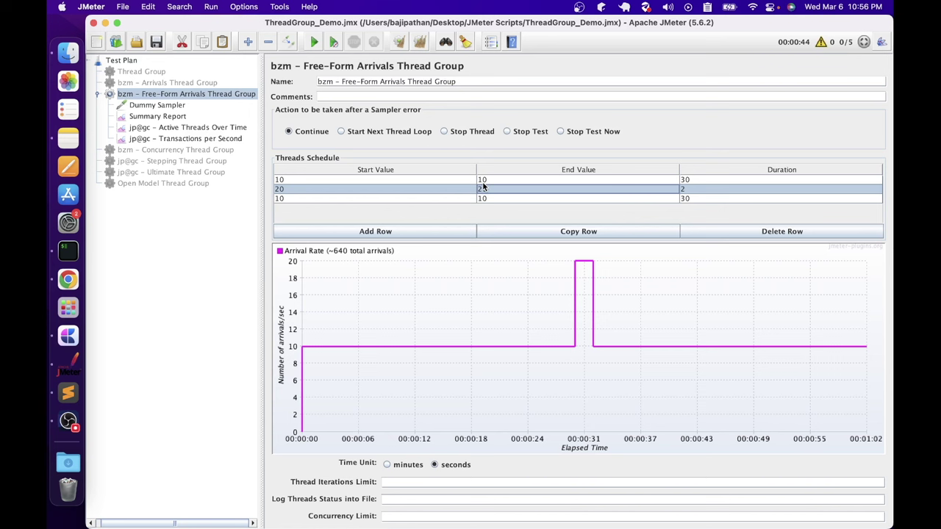
left_click(701, 188)
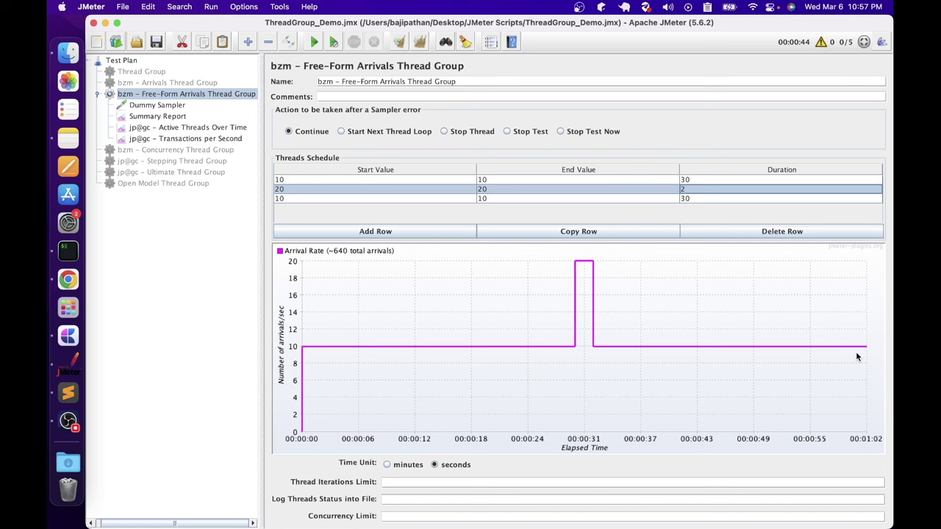
left_click(431, 486)
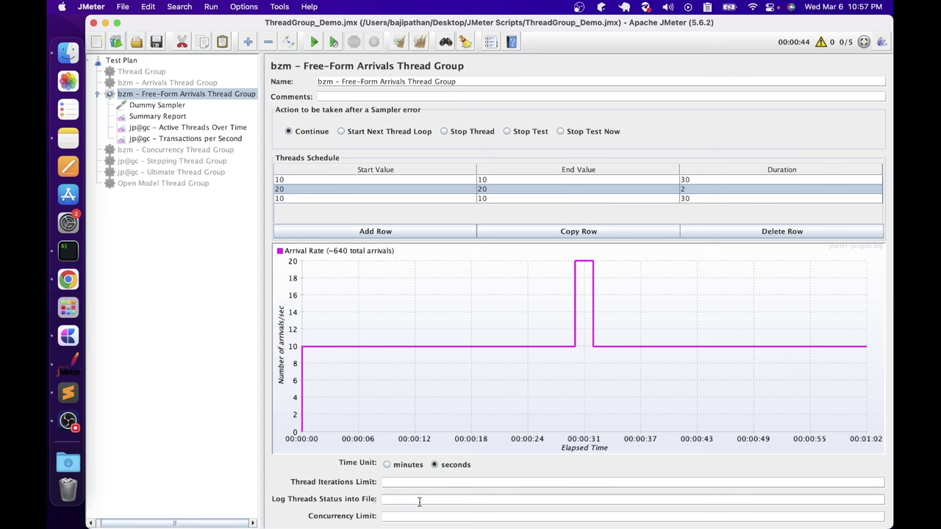
left_click(413, 517)
- Run the test with the bzm - Free-Form Arrivals Thread Group and watch the Transactions per Second chart
left_click(314, 42)
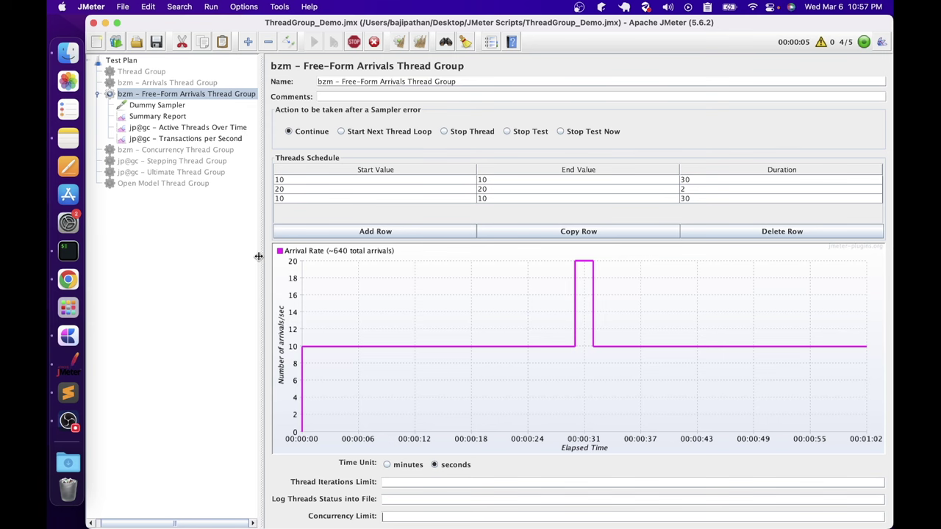
left_click(185, 139)
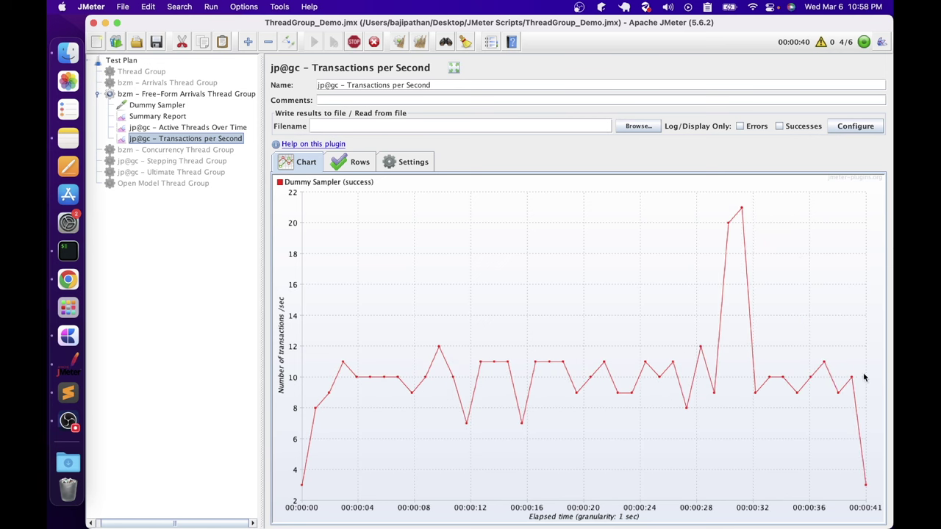
- Compare the Active Threads Over Time, Transactions per Second and Summary Report results with the bzm - Free-Form Arrivals Thread Group's schedule
left_click(151, 128)
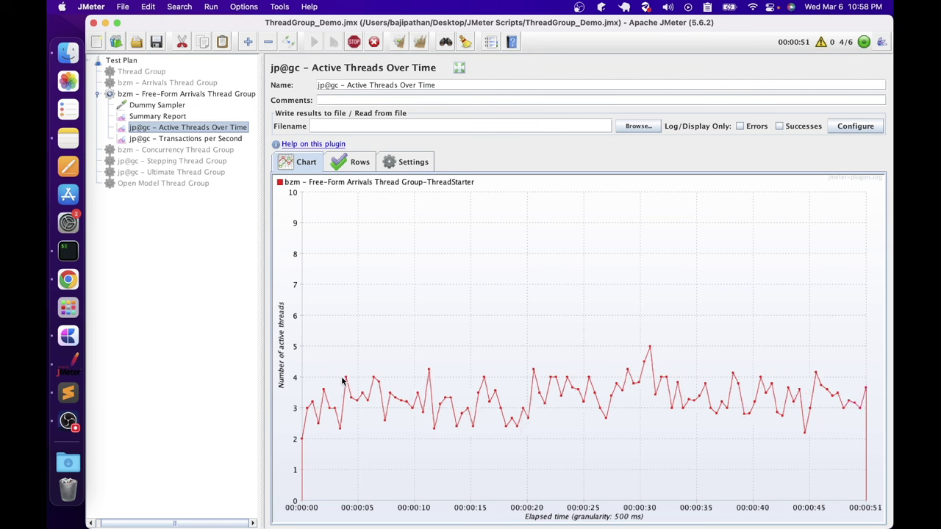
left_click(189, 140)
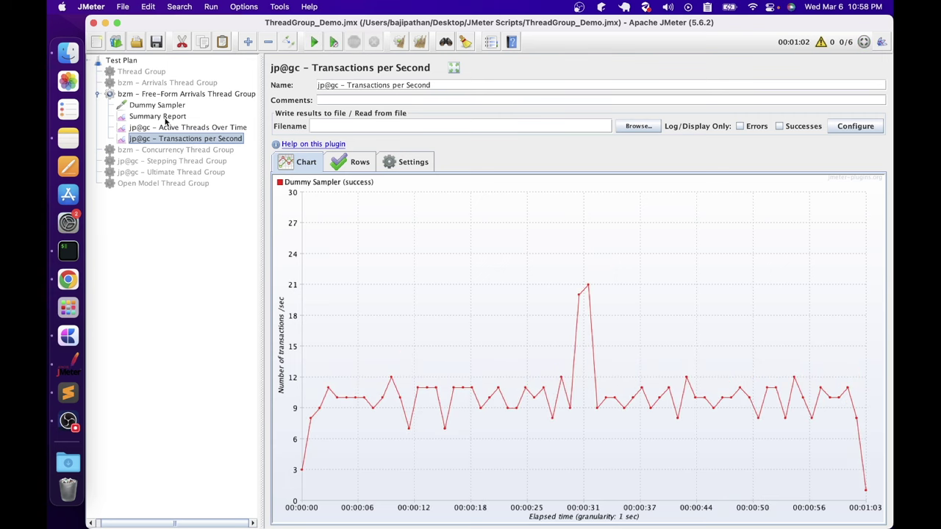
left_click(159, 96)
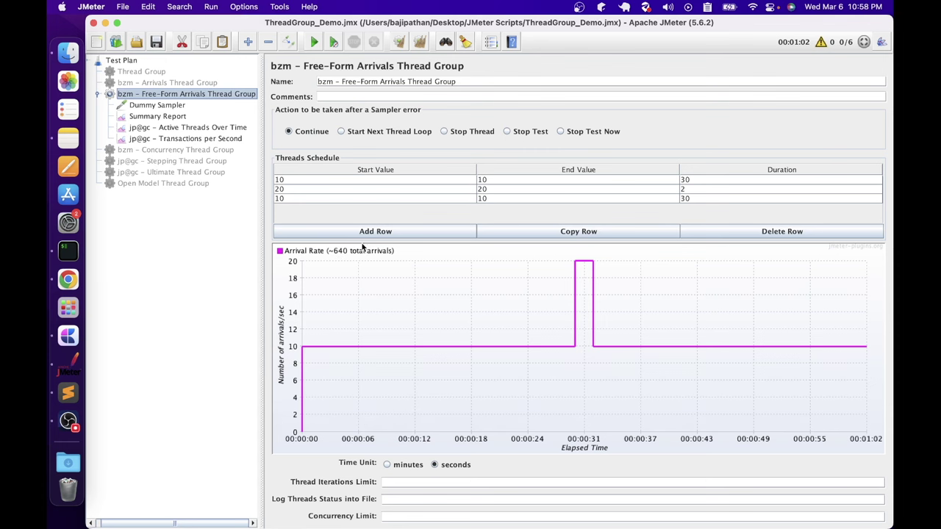
left_click(154, 118)
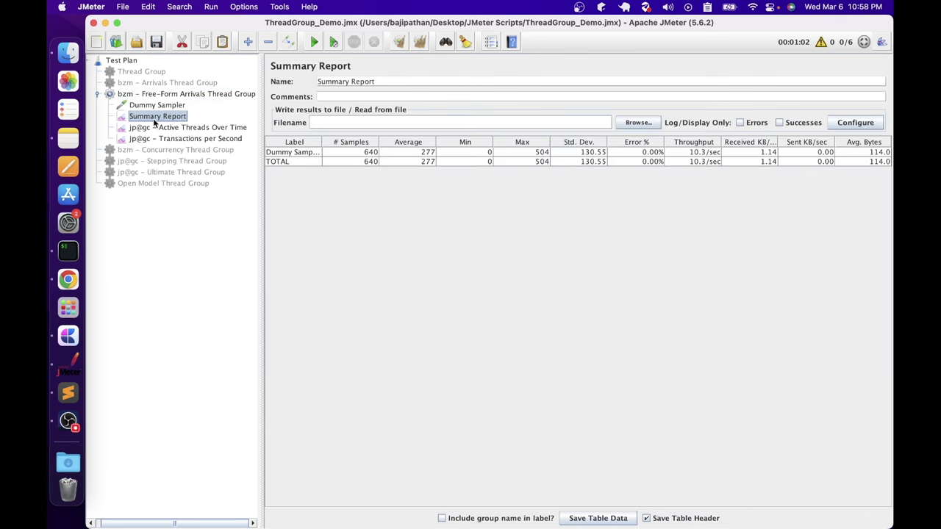
left_click(356, 163)
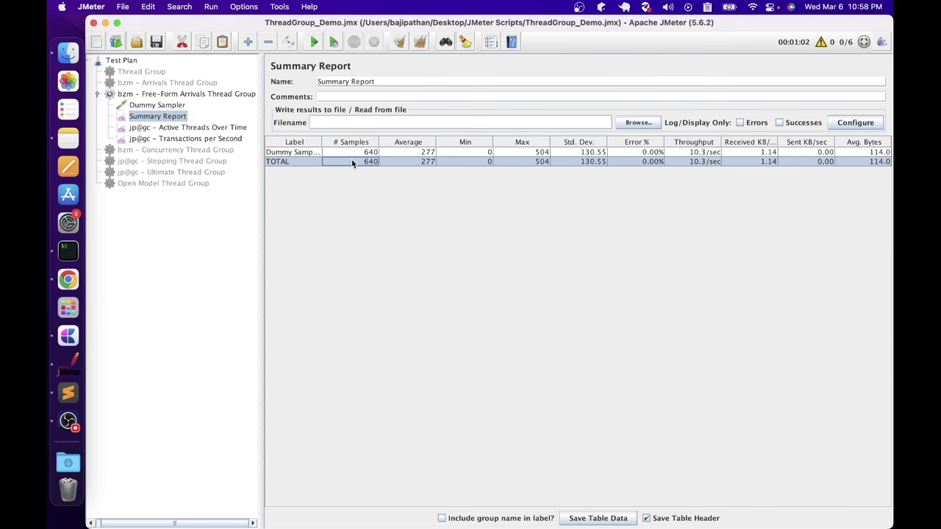
left_click(155, 94)
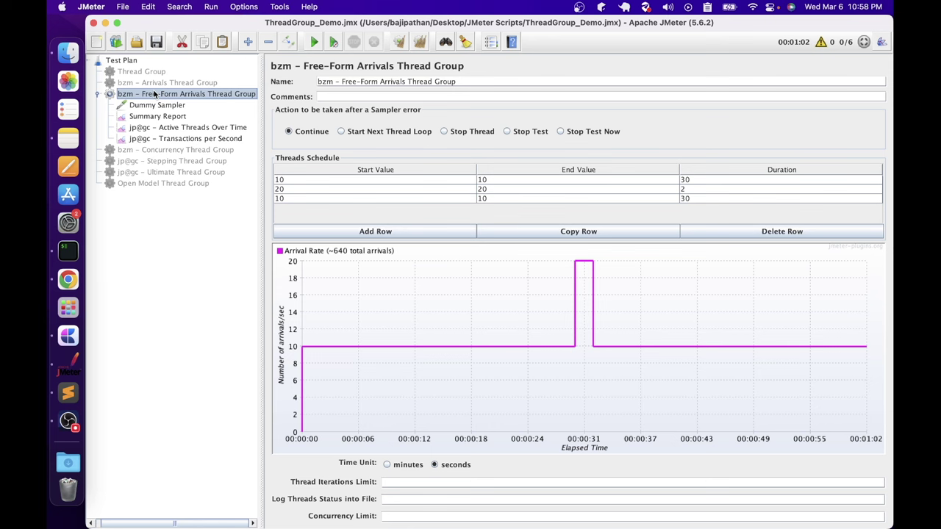
- Move the Dummy Sampler and the three listeners into the bzm - Concurrency Thread Group
left_click(153, 106)
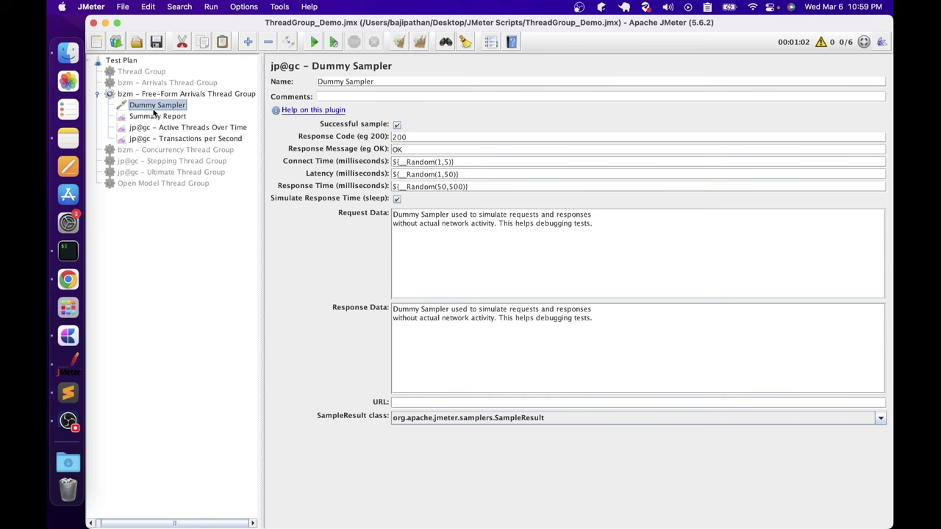
left_click(147, 140, "shift")
left_click_drag(147, 140, 153, 152)
- Disable the bzm - Free-Form Arrivals Thread Group and enable the bzm - Concurrency Thread Group
right_click(147, 94)
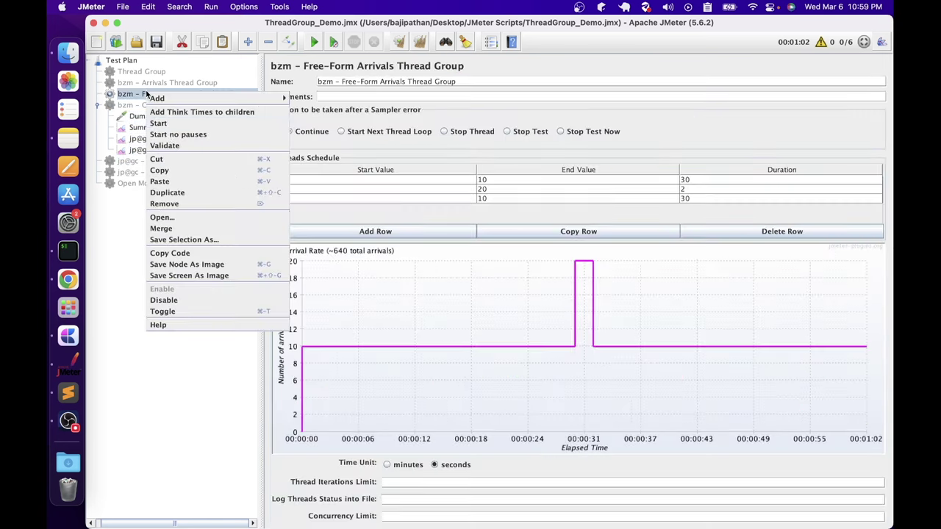
left_click(168, 300)
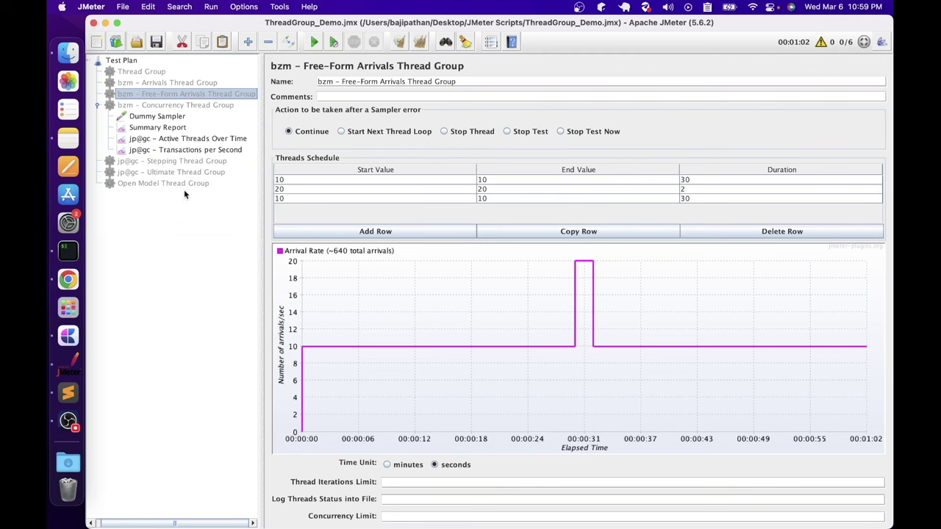
left_click(178, 104)
right_click(178, 104)
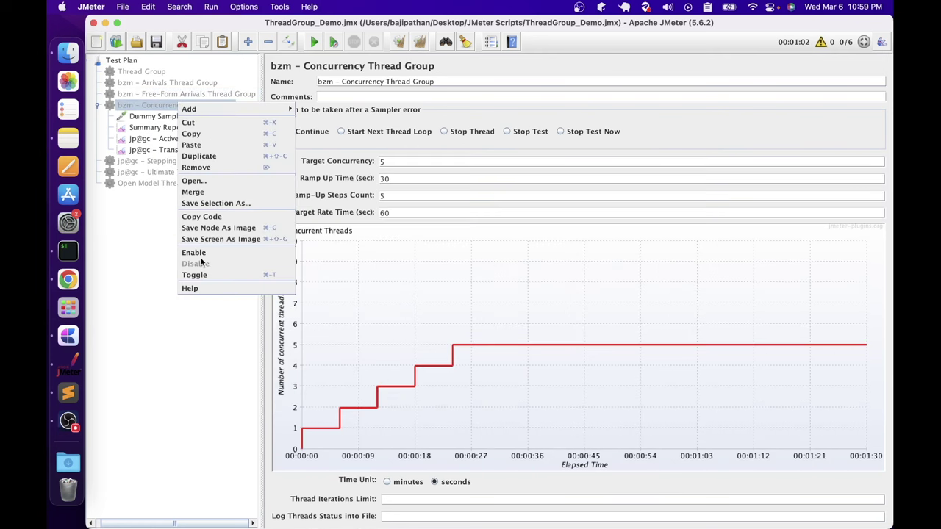
left_click(194, 253)
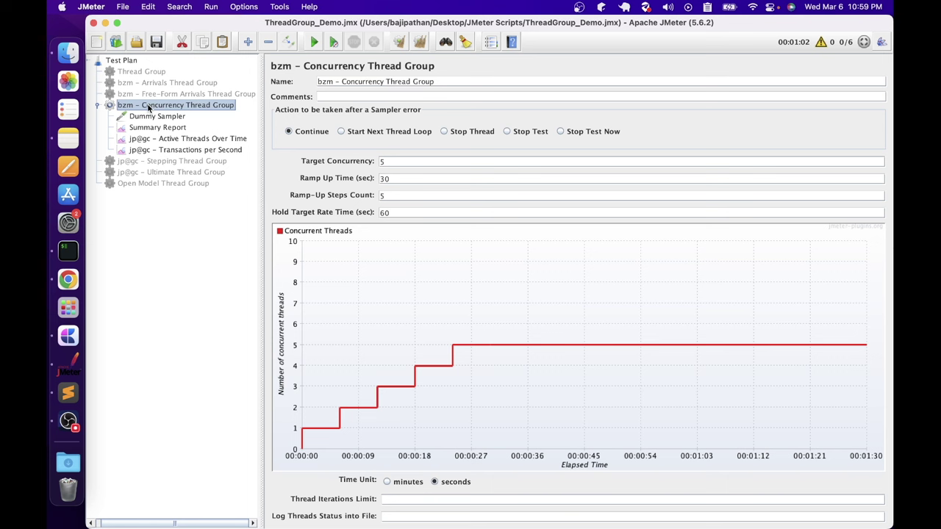
- Review the bzm - Concurrency Thread Group's concurrency and ramp-up fields, and set its Hold Target Rate Time to 30 seconds
left_click(398, 163)
left_click(392, 179)
left_click(417, 198)
left_click(390, 212)
key("super+a")
type("30")
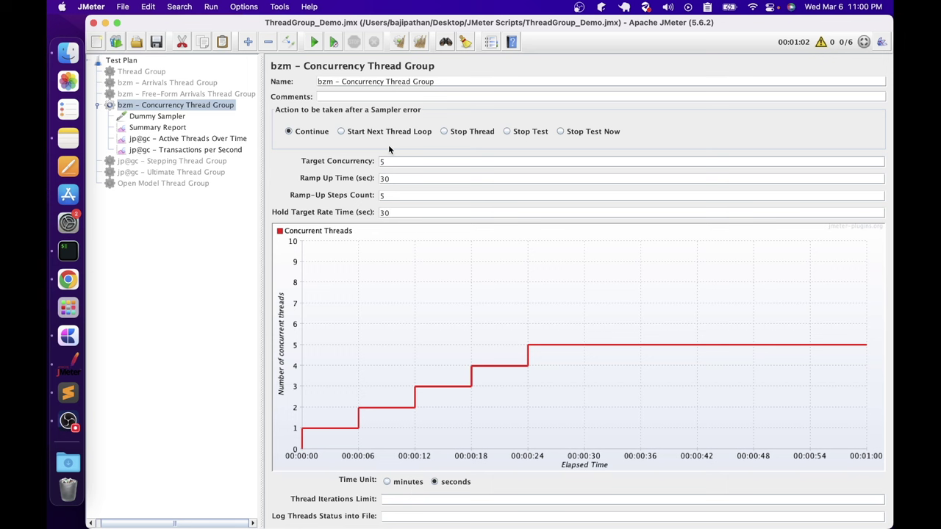
- Switch the bzm - Concurrency Thread Group's time unit to minutes and back to seconds
left_click(384, 480)
key("shift+Tab")
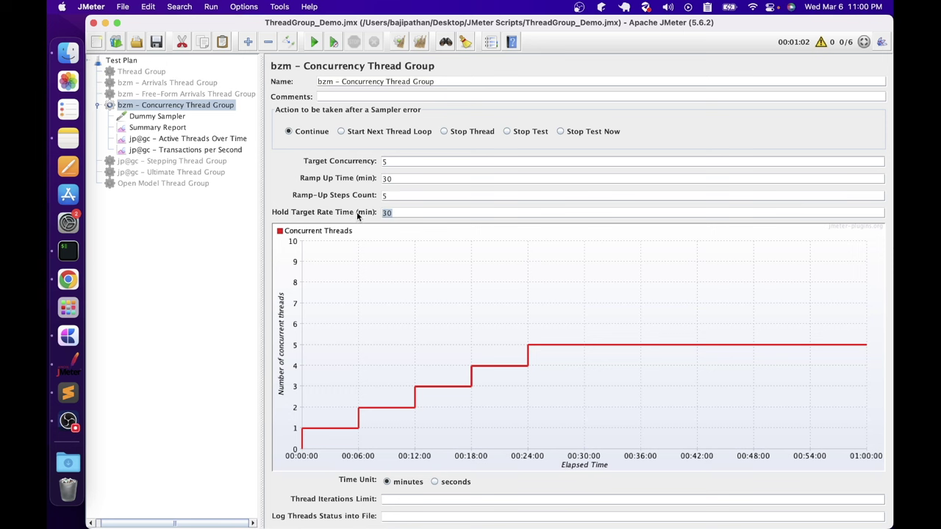
left_click(433, 482)
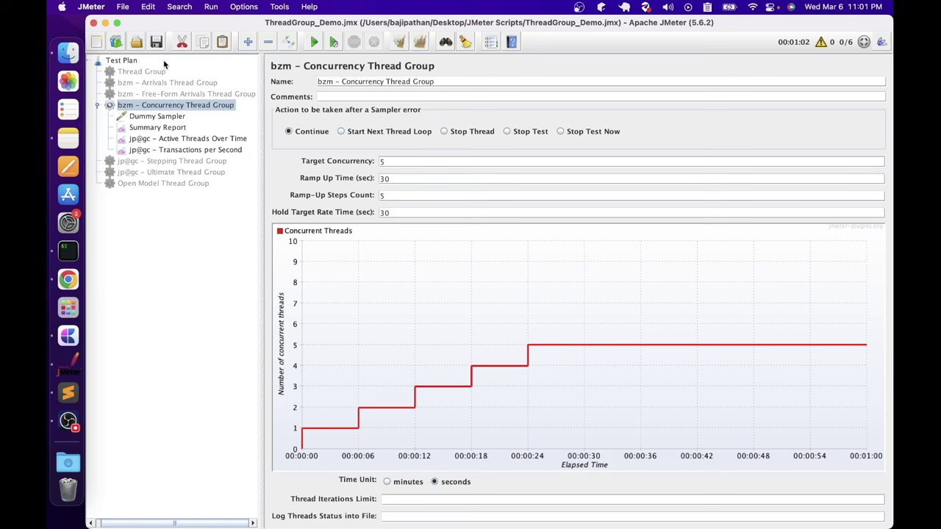
- Run the test with the bzm - Concurrency Thread Group and compare the Active Threads Over Time chart with its configured ramp-up
left_click(314, 42)
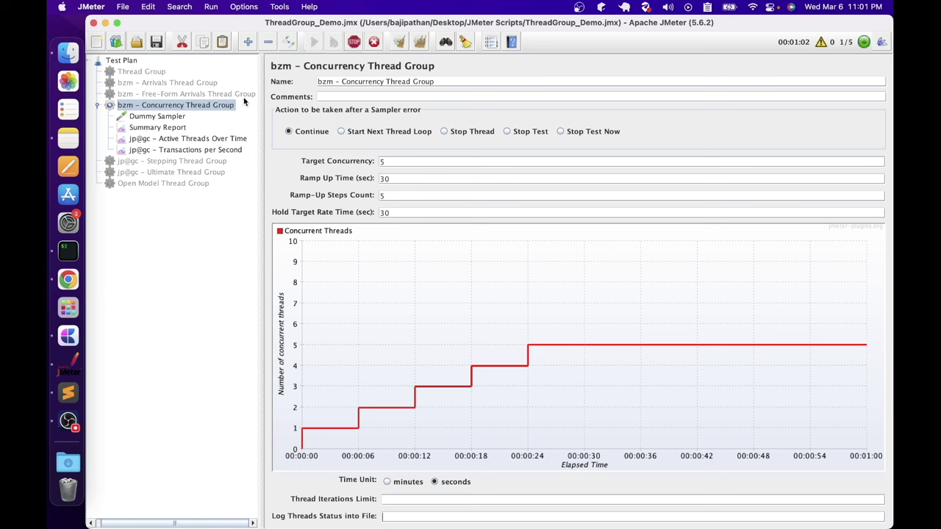
left_click(151, 139)
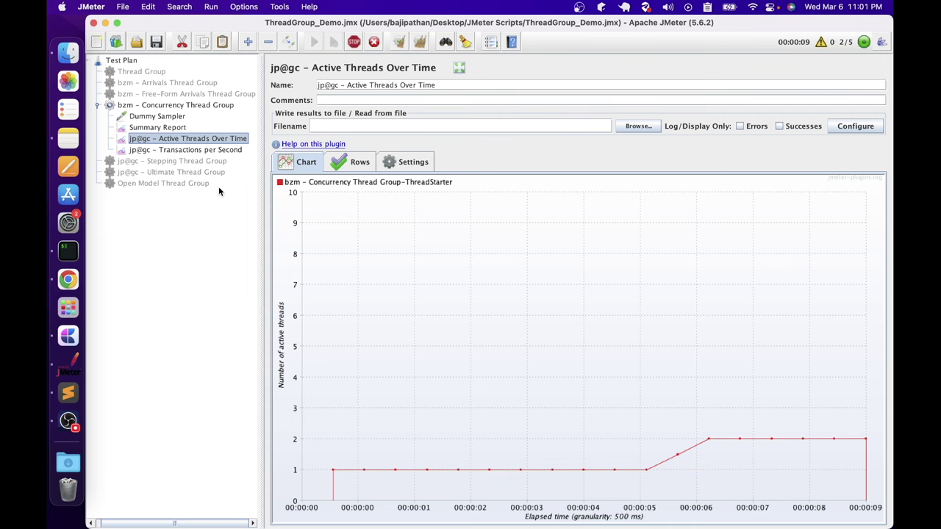
left_click(170, 106)
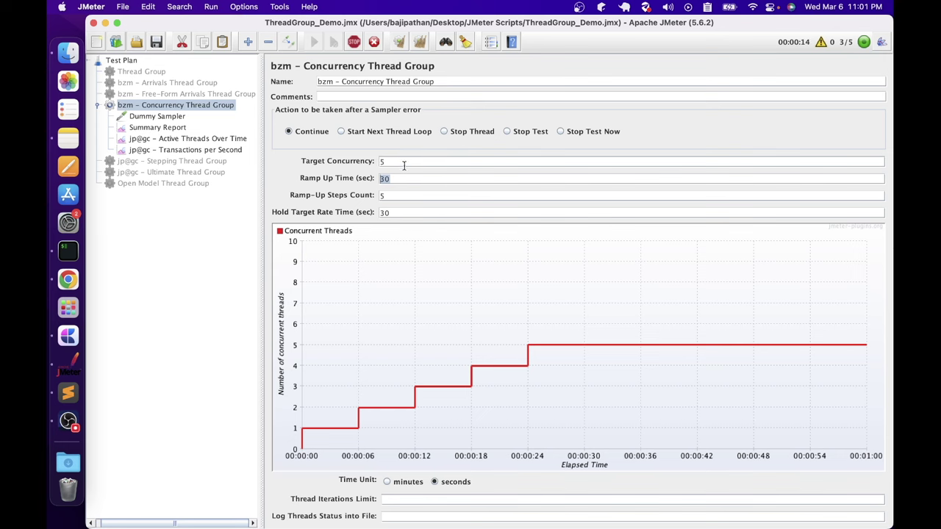
left_click(188, 139)
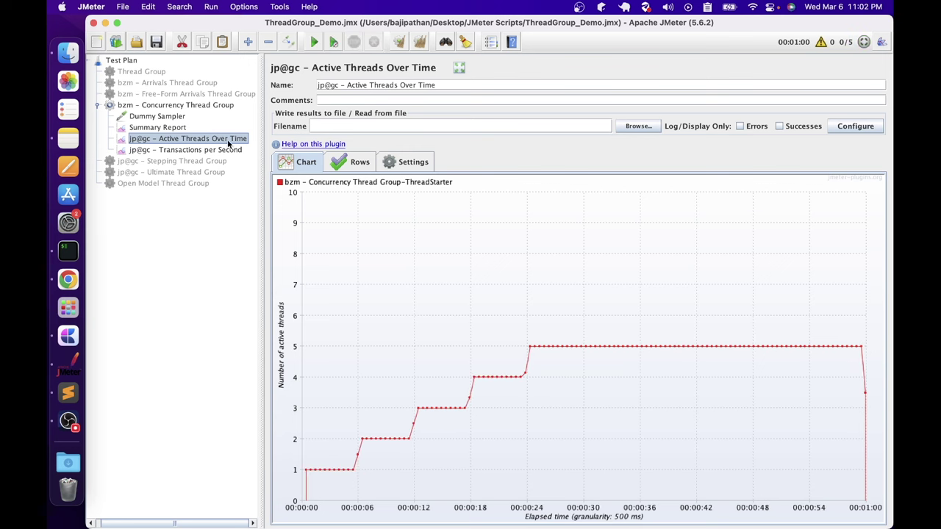
- Examine the Transactions per Second chart of the concurrency run against the bzm - Concurrency Thread Group's settings
left_click(210, 161)
left_click(211, 151)
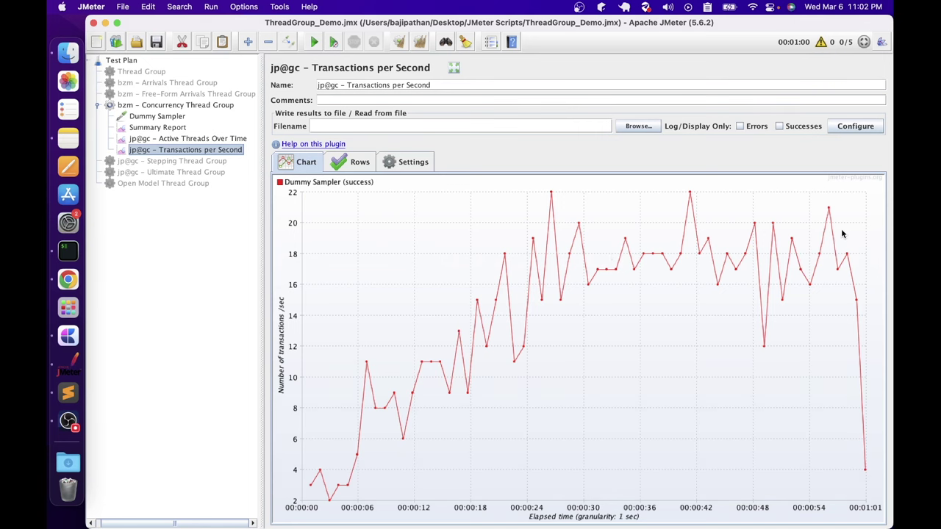
left_click(151, 105)
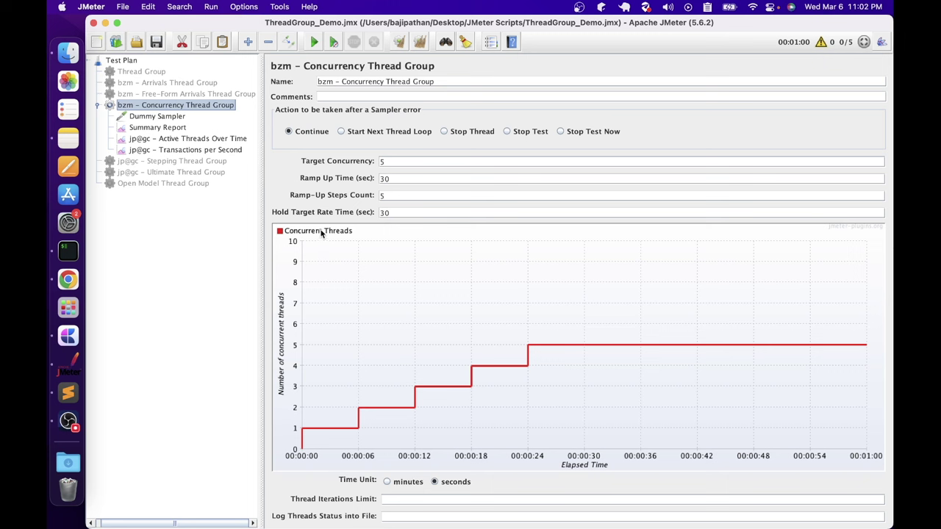
- Move the Dummy Sampler and the three listeners from the bzm - Concurrency Thread Group into the jp@gc - Stepping Thread Group
left_click(159, 119)
left_click(162, 149, "shift")
left_click_drag(160, 123, 161, 162)
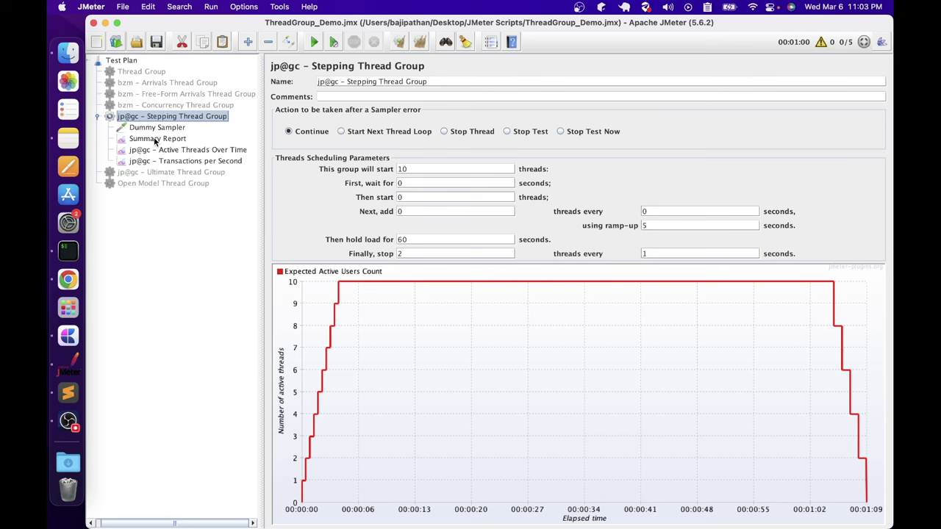
- Compare the bzm - Concurrency Thread Group's settings with the jp@gc - Stepping Thread Group's scheduling parameters
left_click(181, 105)
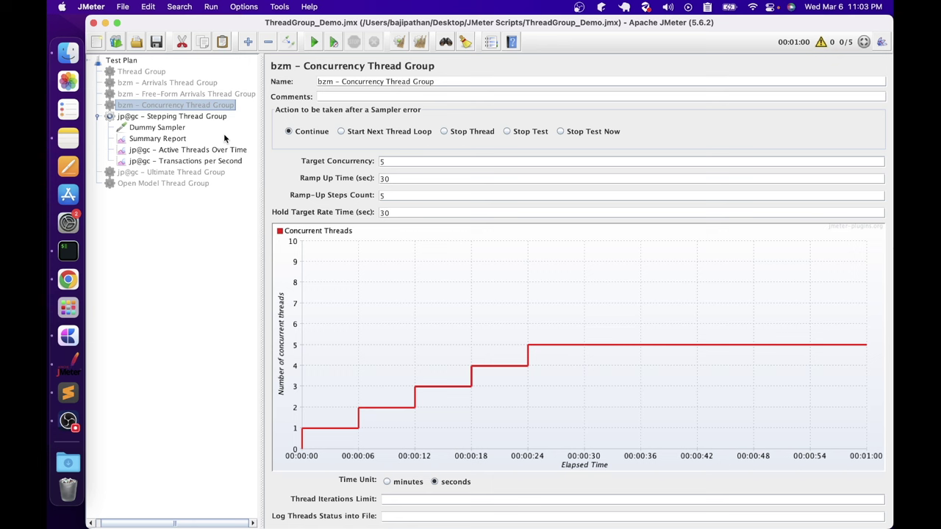
left_click(169, 128)
left_click(168, 118)
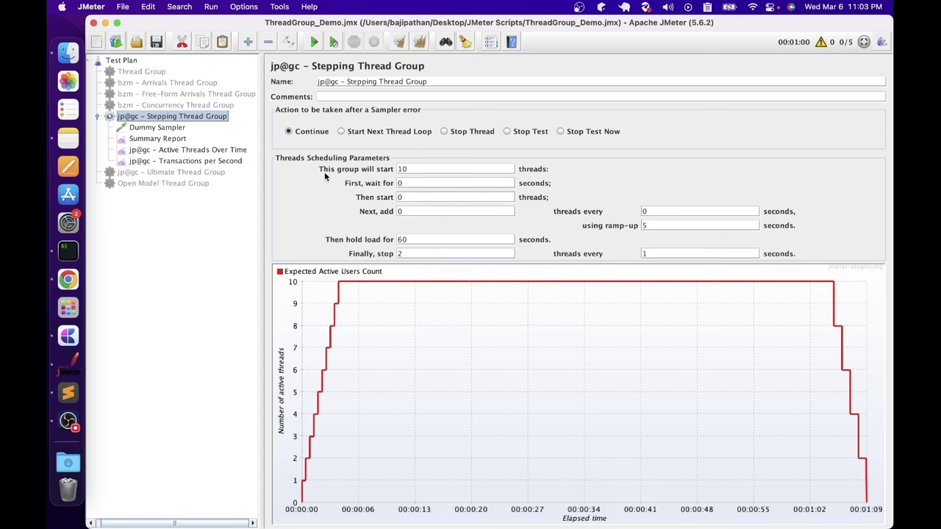
- Try an initial wait of 10 seconds in the jp@gc - Stepping Thread Group and restore it to 0
left_click(406, 168)
left_click_drag(405, 168, 365, 170)
left_click(420, 182)
key("Left")
type("1")
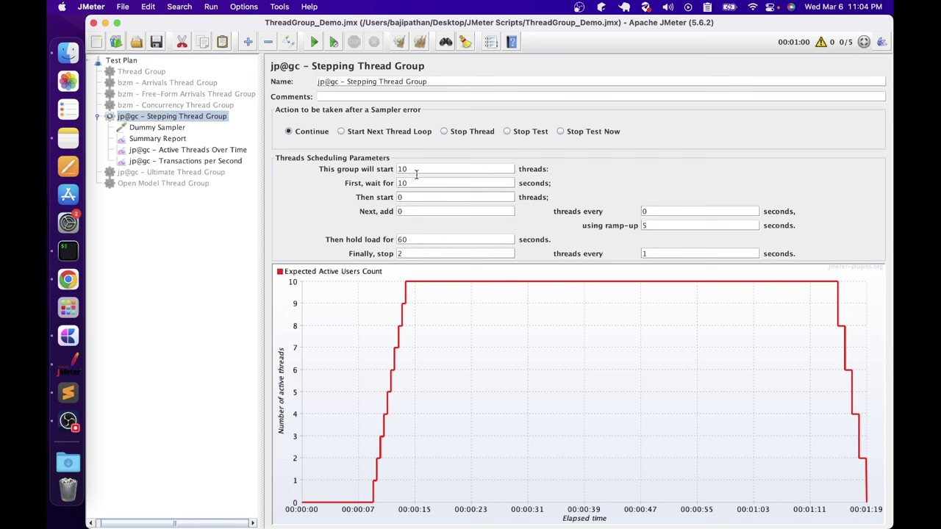
key("BackSpace")
- Try a ramp-up of 50 seconds in the jp@gc - Stepping Thread Group and restore it to 5
left_click(402, 199)
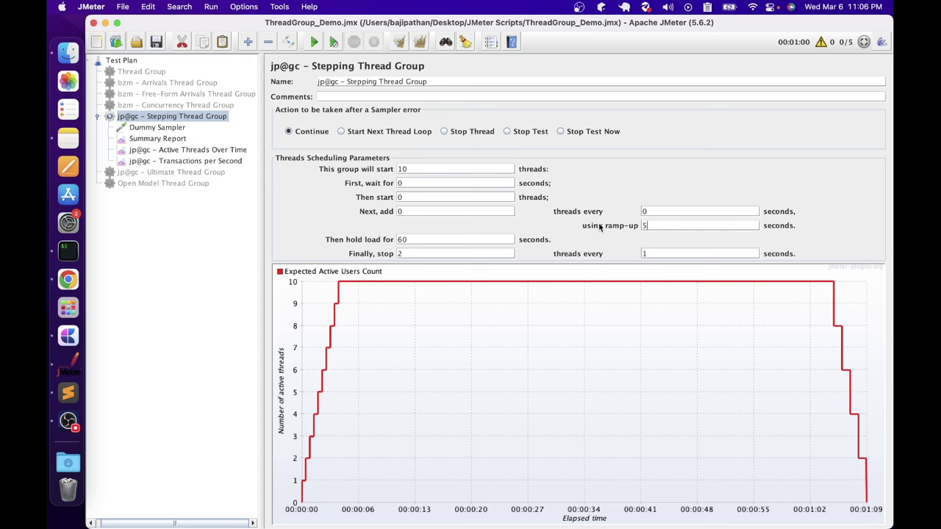
type("0")
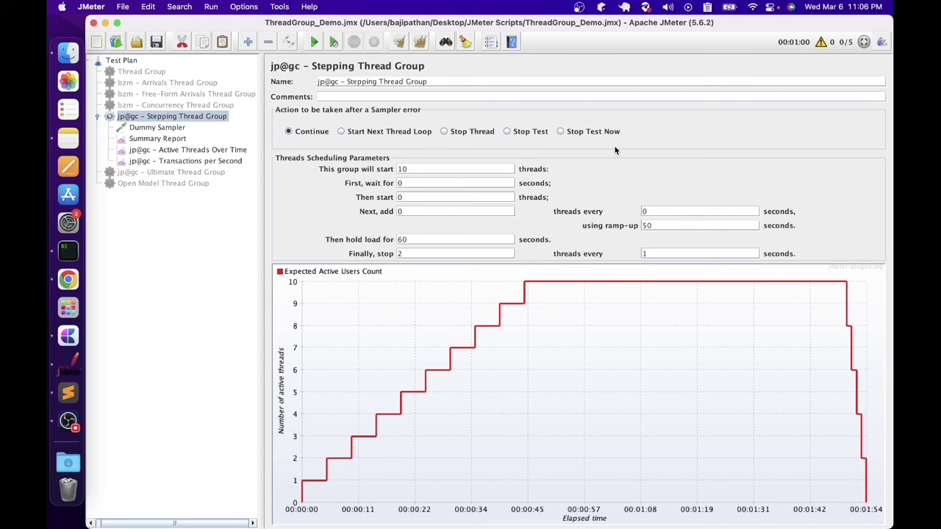
key("BackSpace")
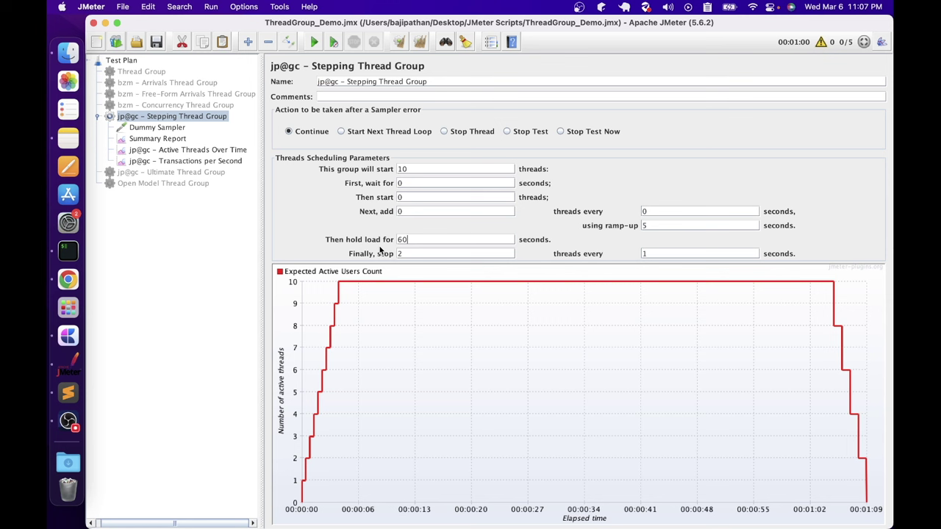
- Set the jp@gc - Stepping Thread Group's load hold time to 30 seconds and run the test, watching the Active Threads Over Time chart
key("BackSpace")
type("3")
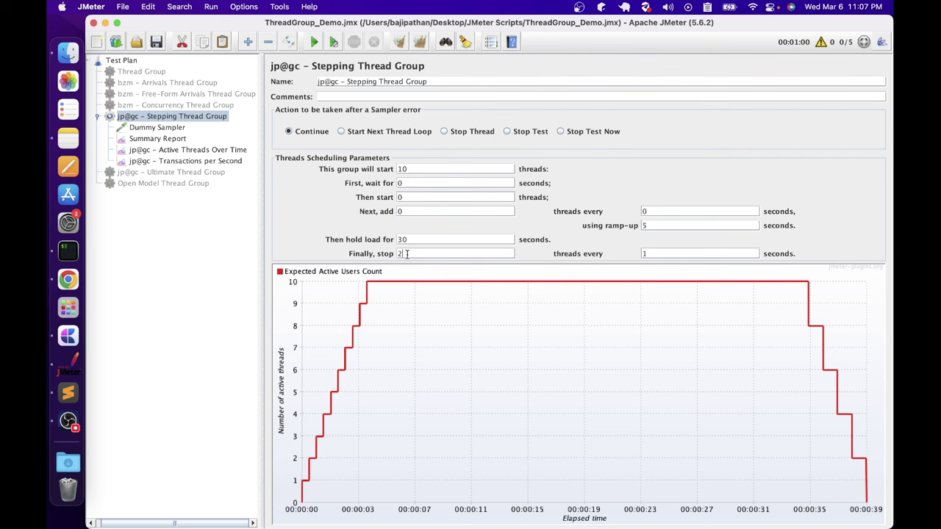
left_click(314, 42)
left_click(159, 150)
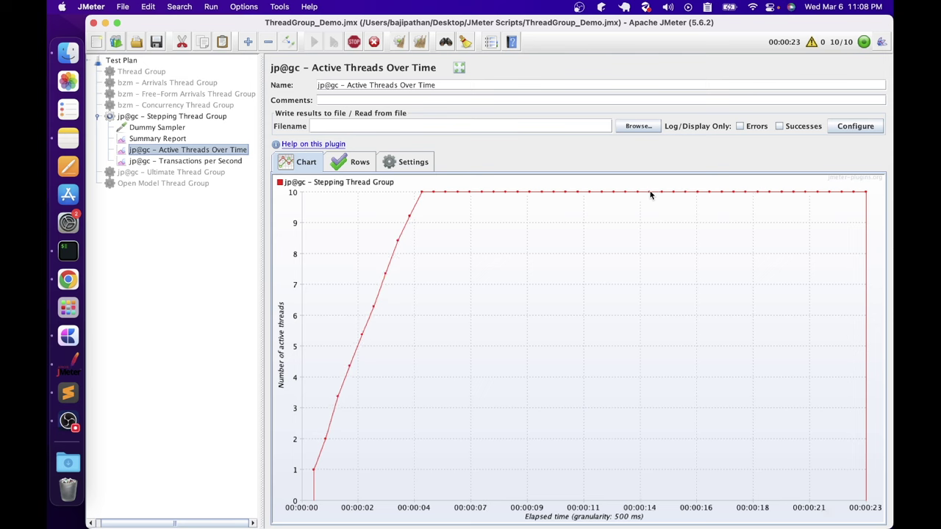
- Compare the stepping run's active threads, transactions per second and Summary Report with the jp@gc - Stepping Thread Group's expected schedule
left_click(125, 118)
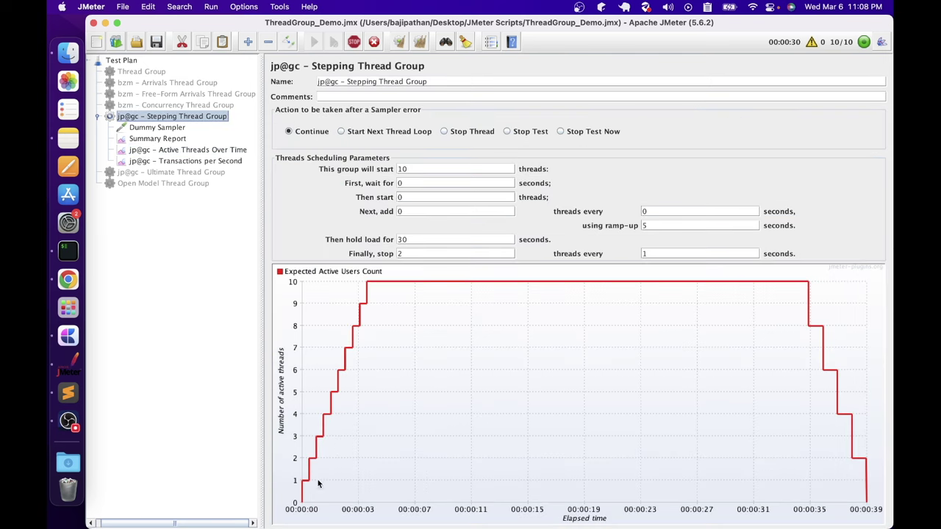
left_click(161, 149)
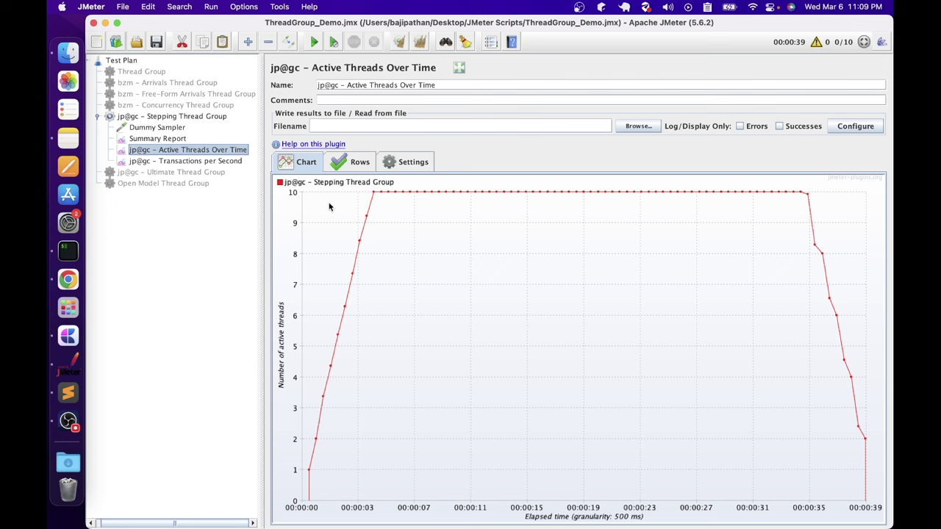
left_click(184, 165)
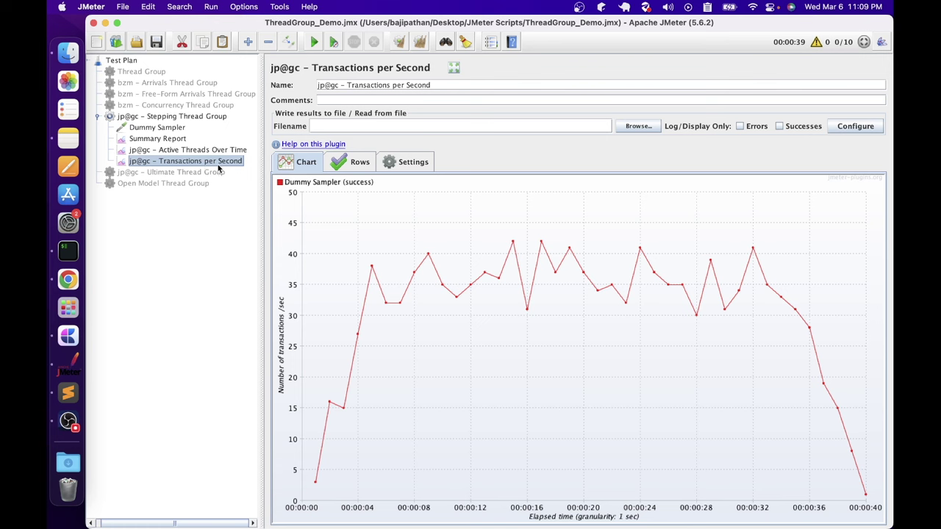
left_click(169, 138)
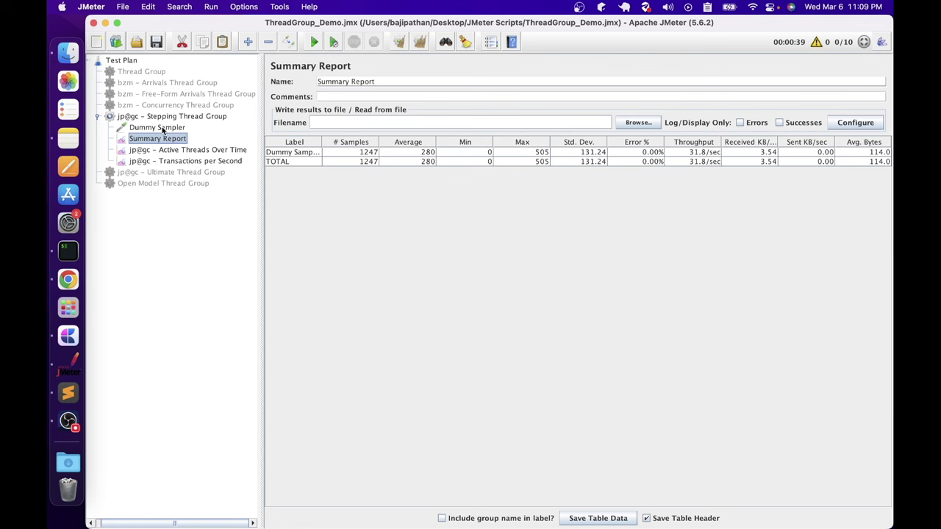
key("Up")
key("Up")
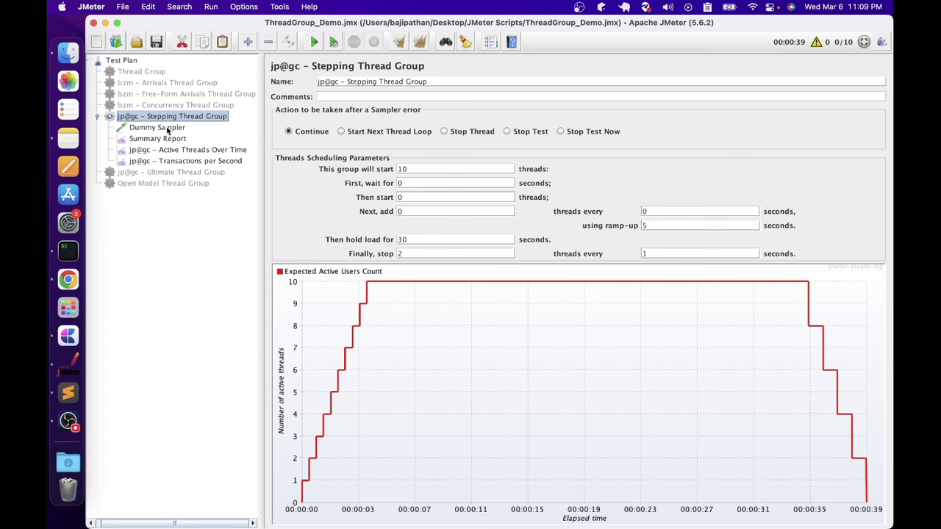
- Move the Dummy Sampler and the three listeners into the jp@gc - Ultimate Thread Group
left_click(168, 130)
left_click(165, 160, "shift")
left_click_drag(166, 160, 165, 174)
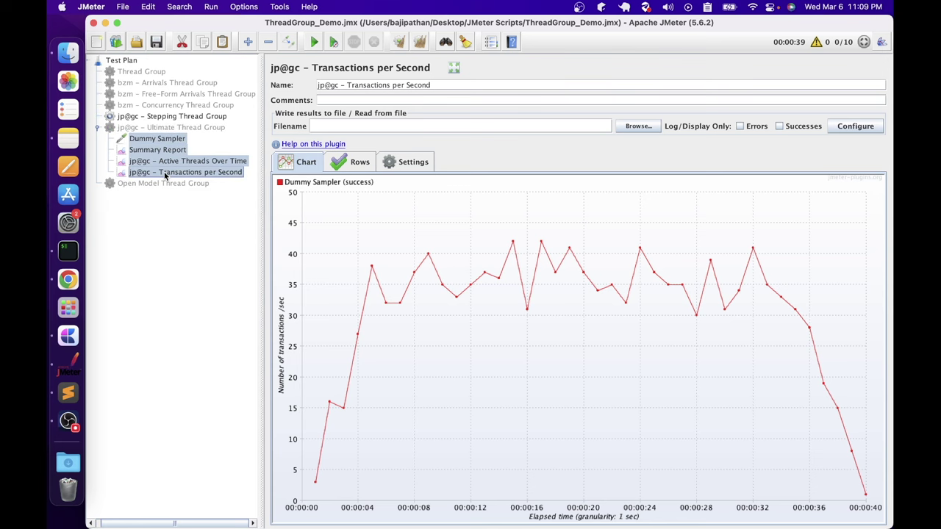
- Disable the jp@gc - Stepping Thread Group and enable the jp@gc - Ultimate Thread Group
right_click(154, 115)
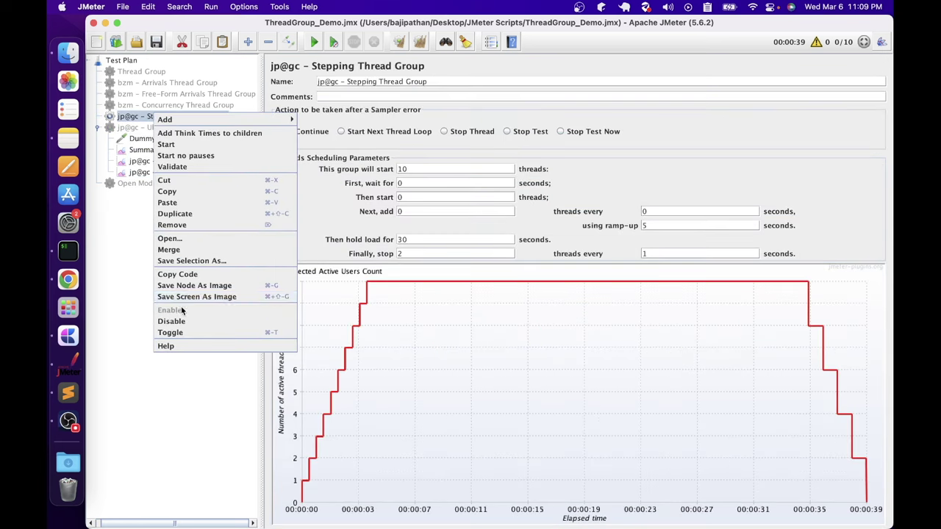
right_click(171, 129)
right_click(170, 128)
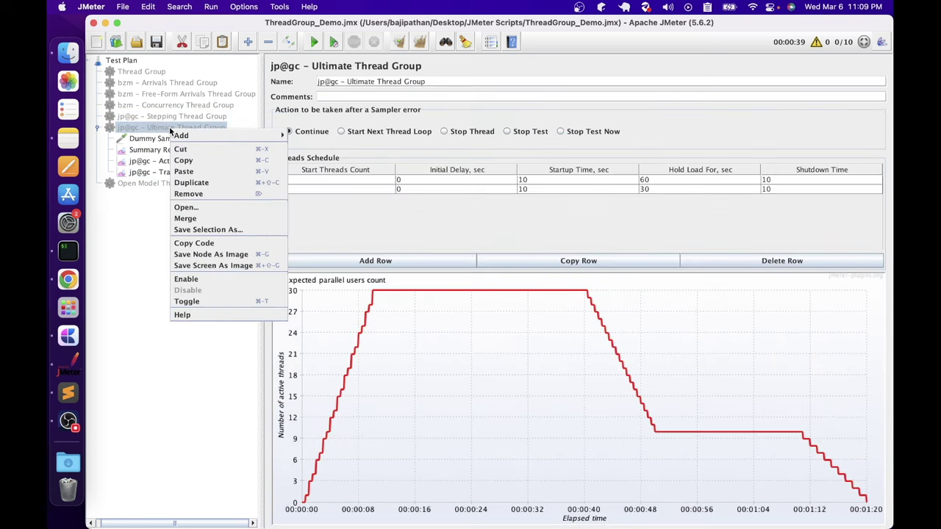
left_click(199, 282)
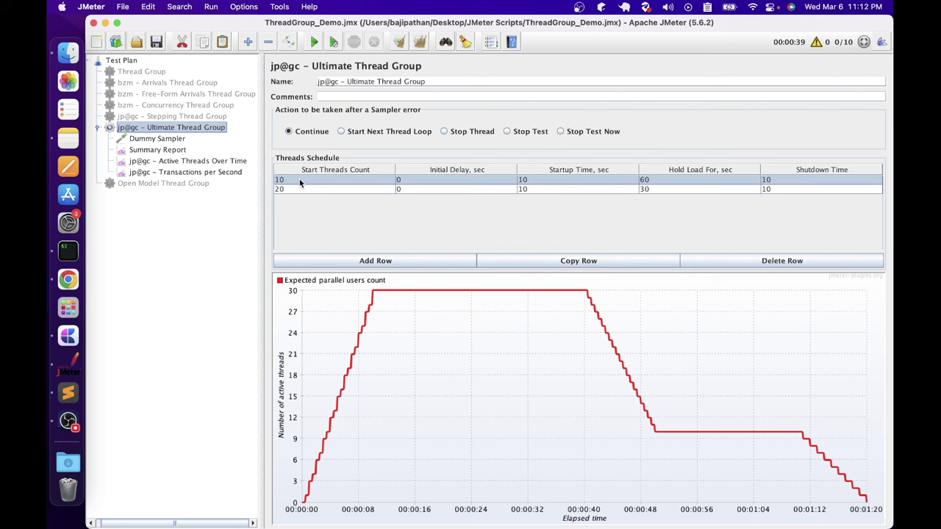
- Examine the thread count, initial delay, startup, hold and shutdown values in both rows of the jp@gc - Ultimate Thread Group's schedule
left_click(429, 183)
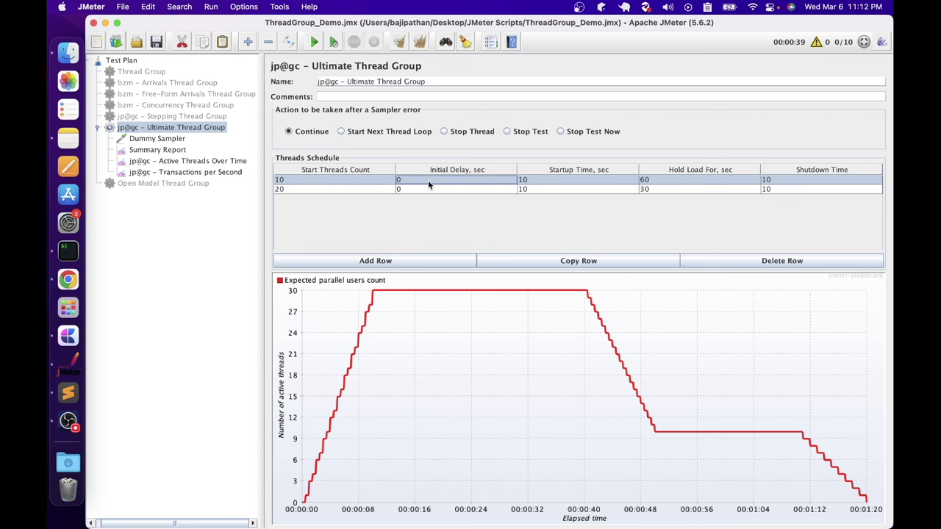
left_click(546, 181)
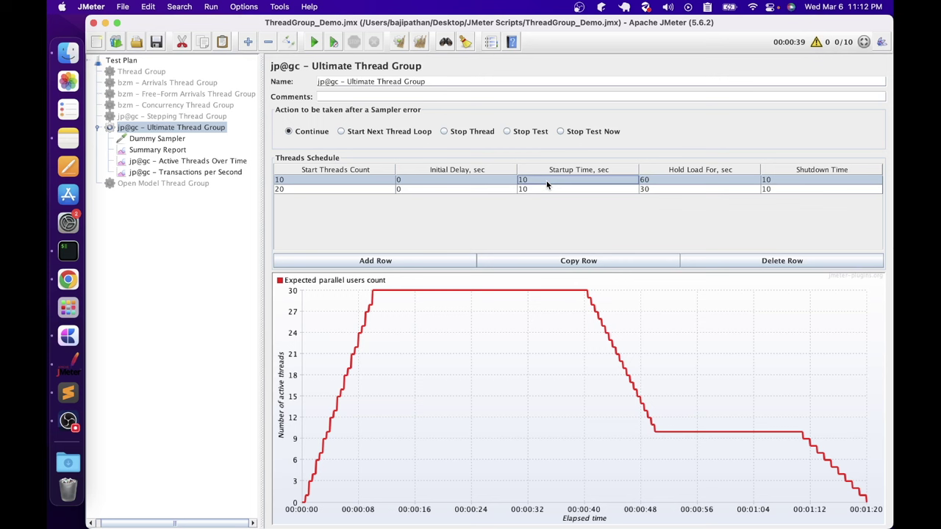
left_click(656, 183)
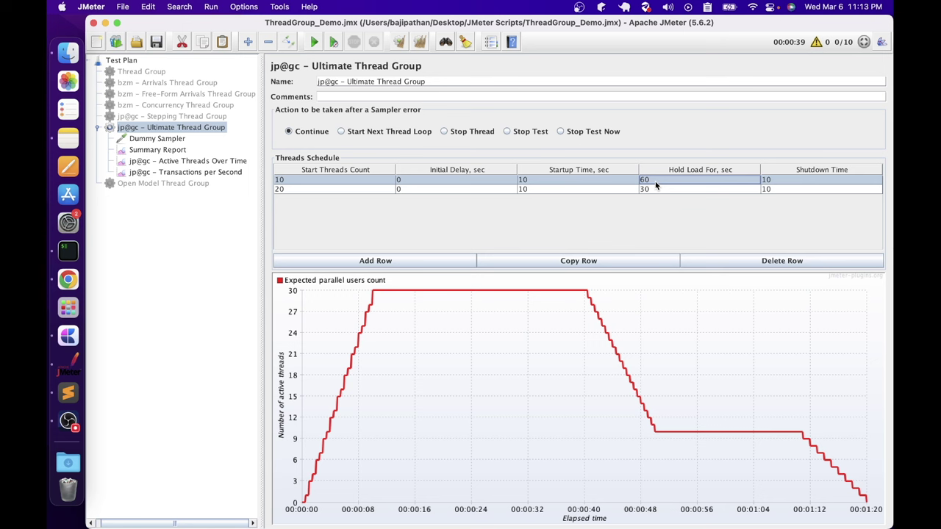
left_click(770, 179)
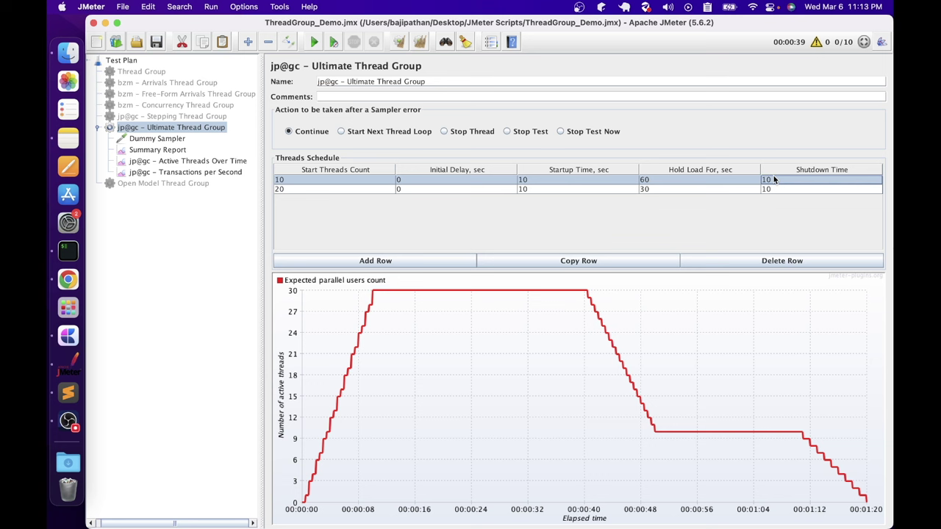
left_click(337, 189)
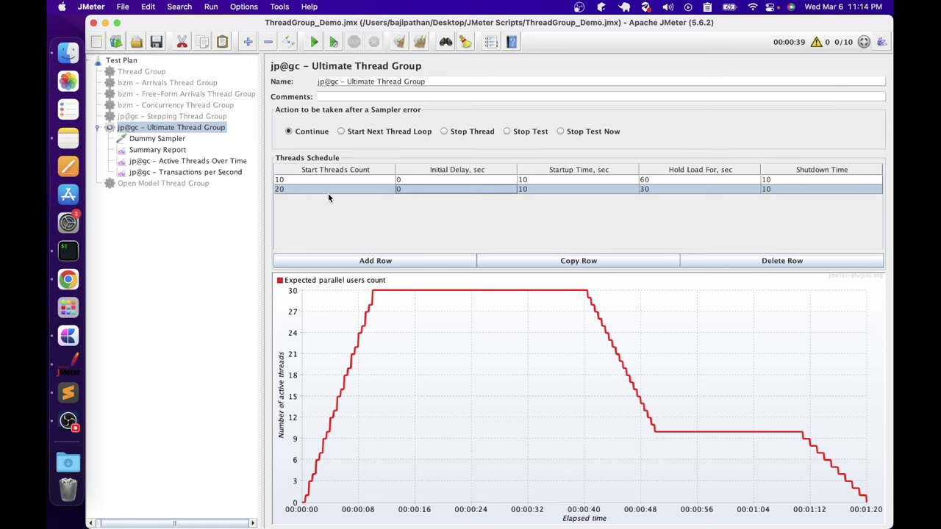
left_click(538, 188)
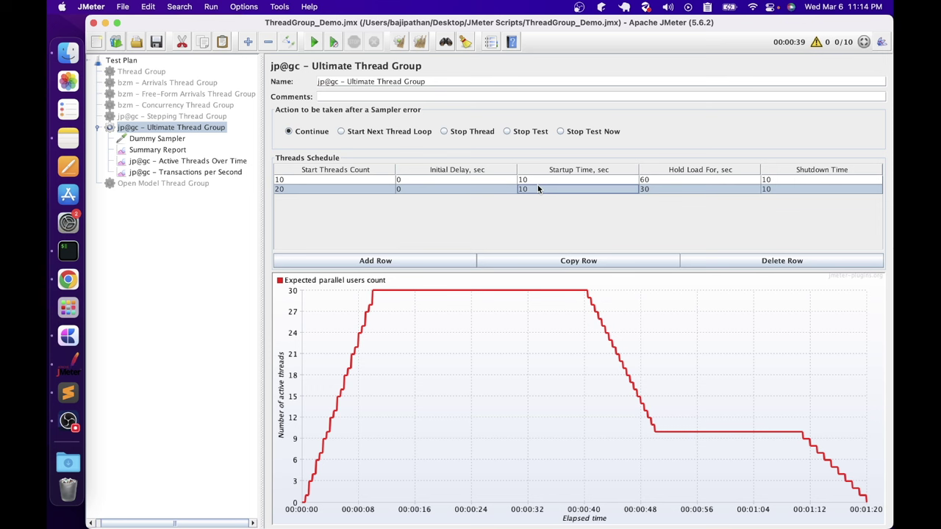
left_click(689, 192)
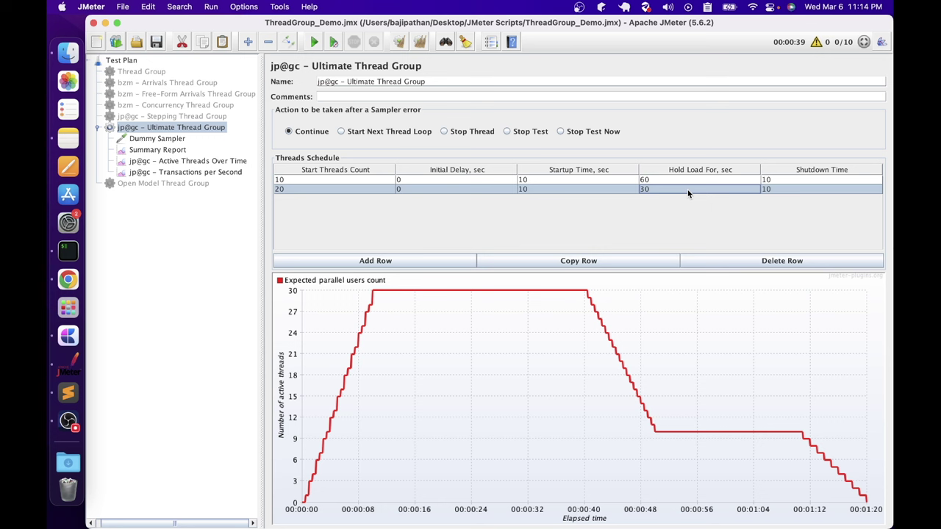
left_click(785, 190)
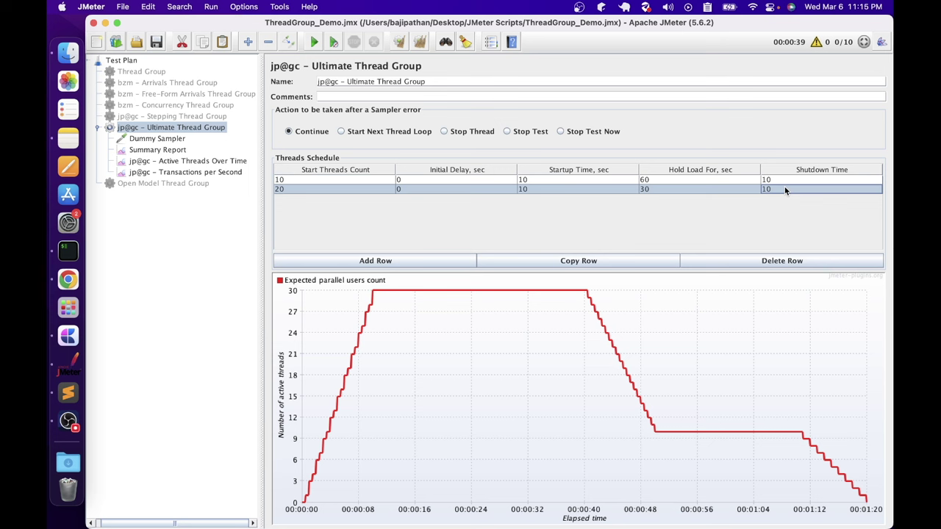
key("Left")
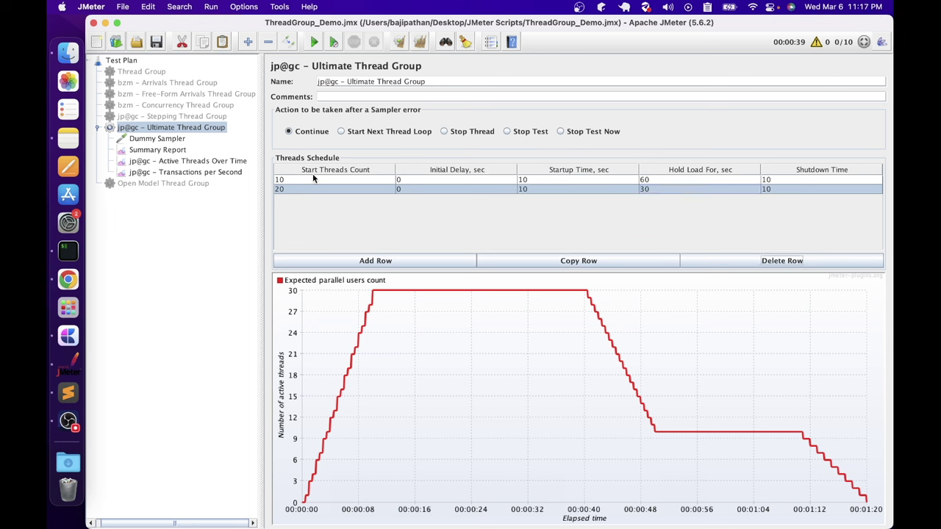
- Save the test plan and run the ultimate thread group test, watching the Active Threads Over Time chart
left_click(156, 41)
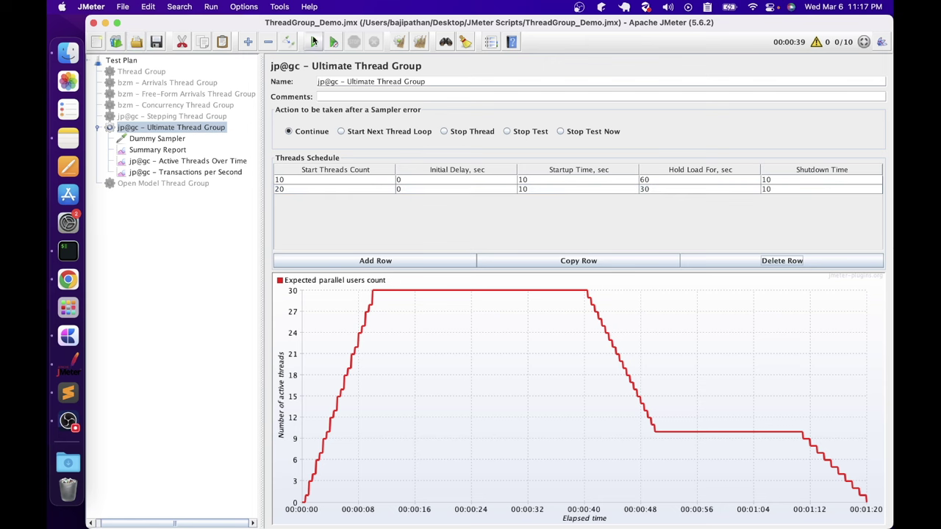
left_click(310, 42)
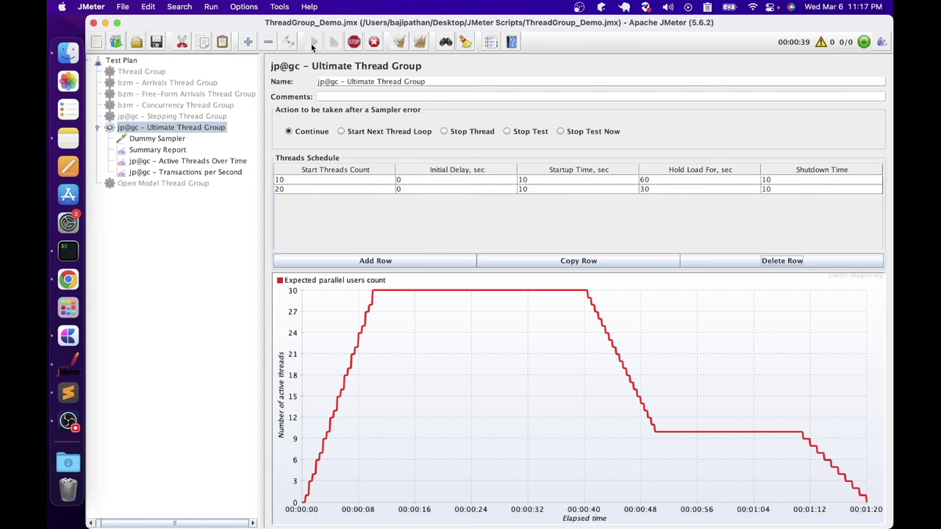
left_click(167, 161)
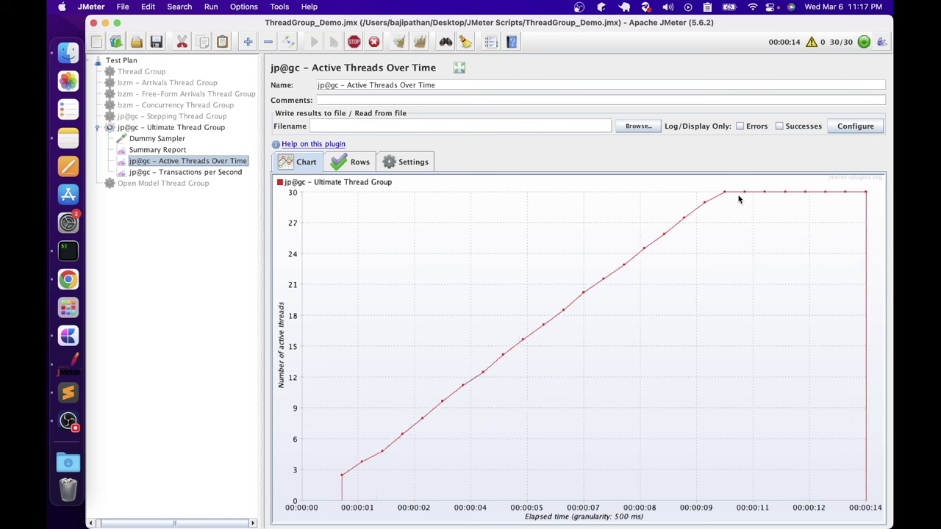
- Compare the running test's Active Threads Over Time chart with the jp@gc - Ultimate Thread Group's schedule rows and expected users graph
left_click(150, 128)
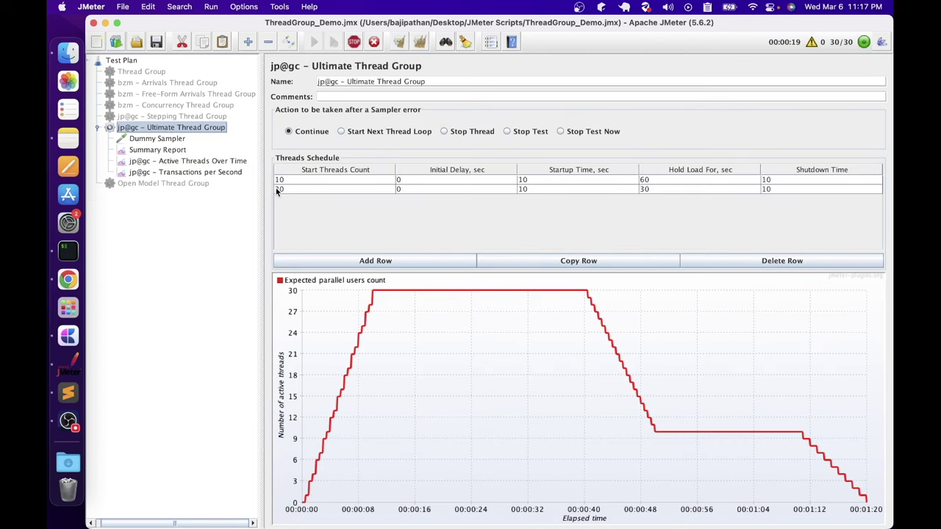
left_click(173, 167)
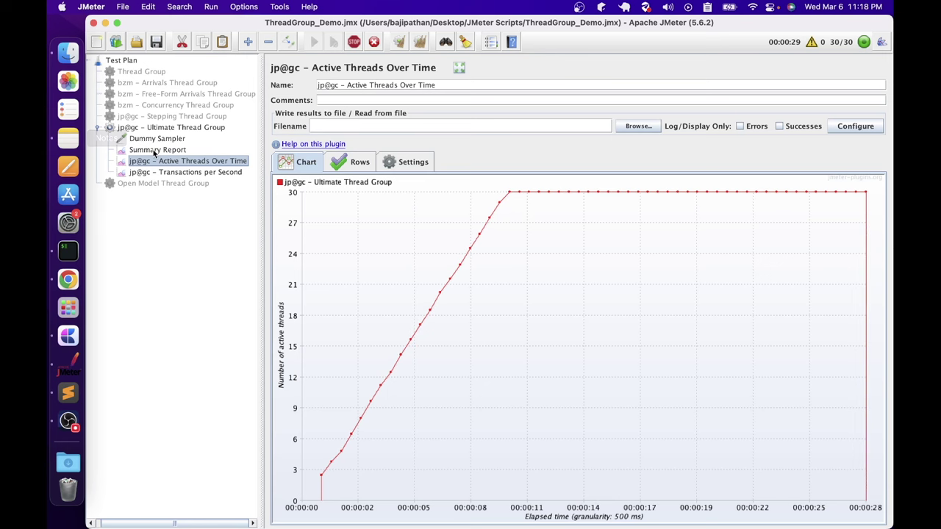
left_click(161, 128)
left_click(667, 191)
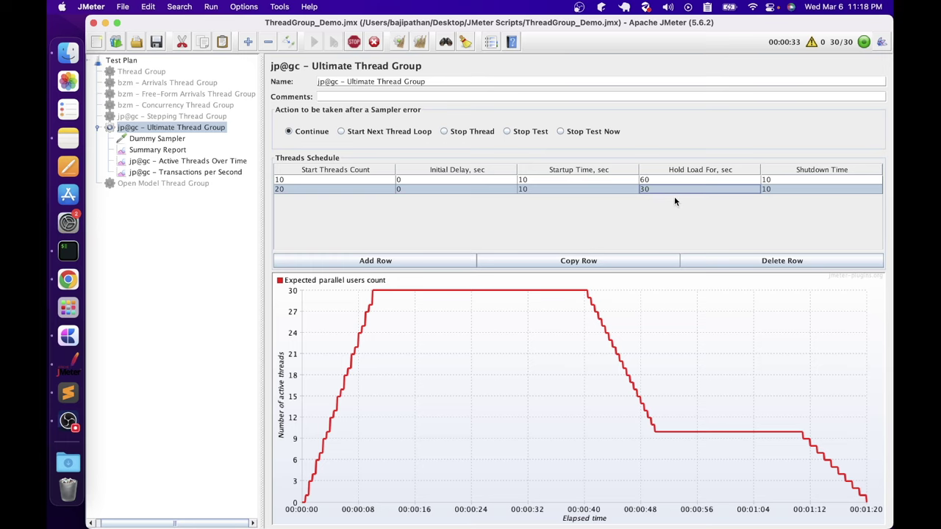
left_click(179, 171)
left_click(180, 162)
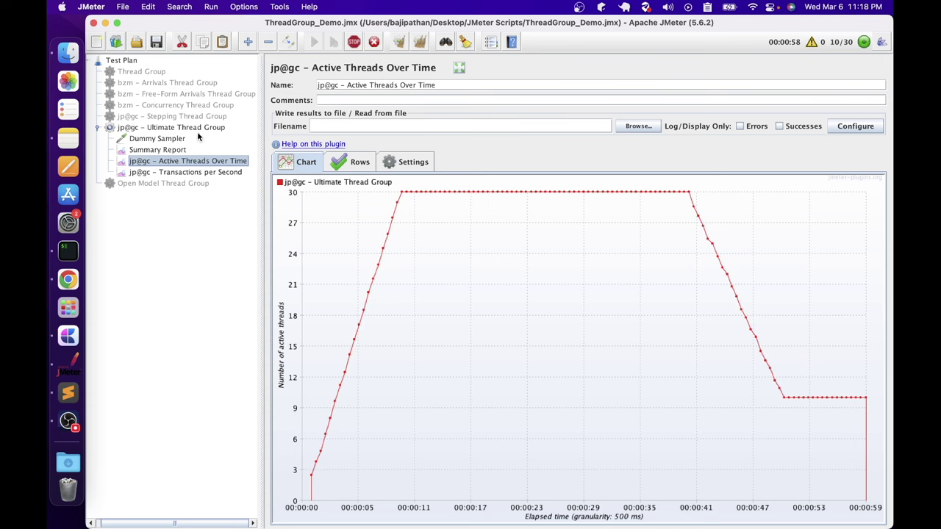
left_click(199, 128)
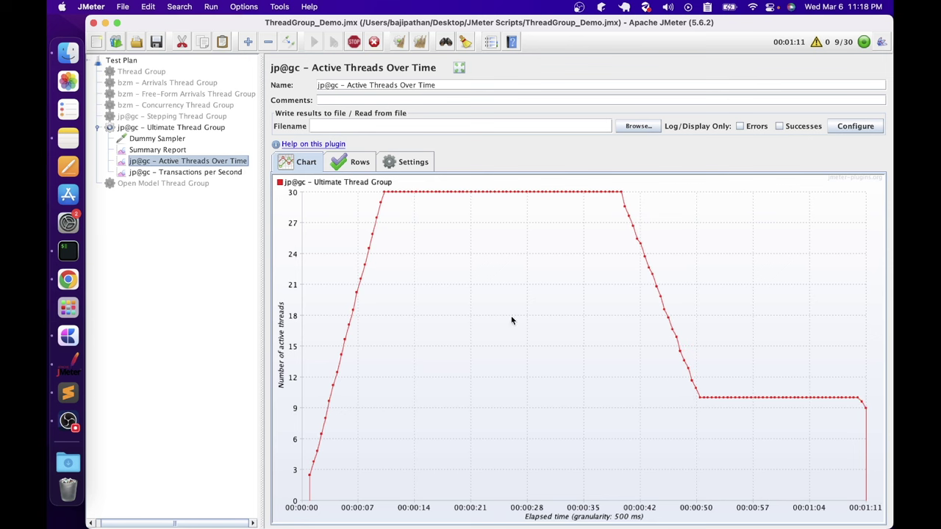
- Review the finished run's Transactions per Second and Active Threads Over Time charts against the jp@gc - Ultimate Thread Group's schedule
left_click(216, 174)
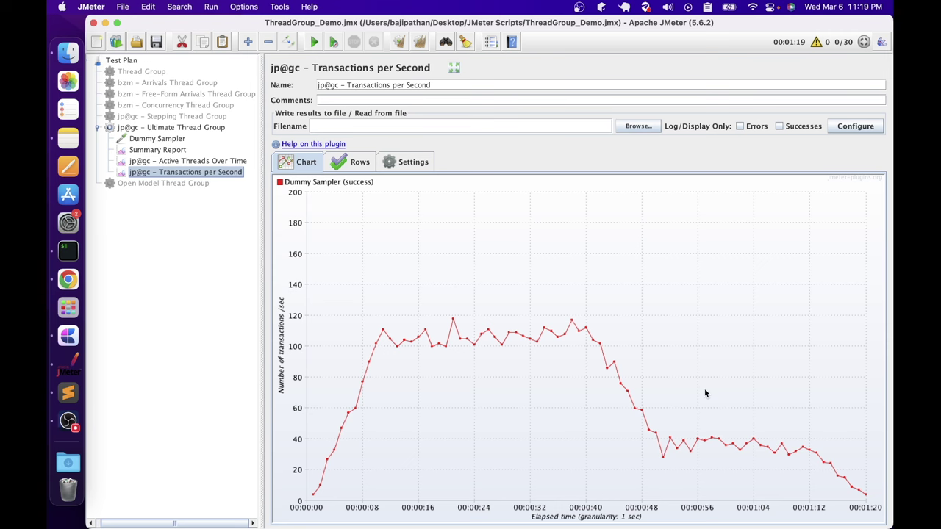
key("Up")
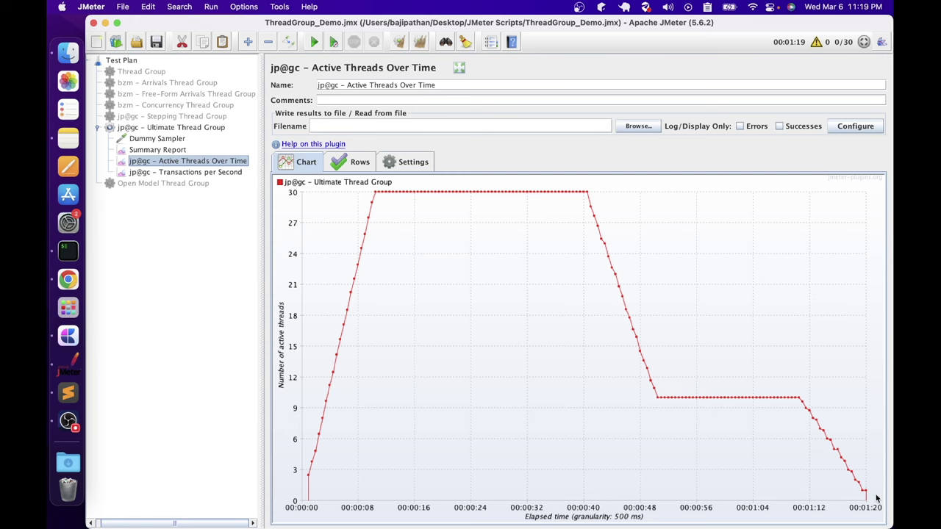
key("Up")
key("Up")
key("Up")
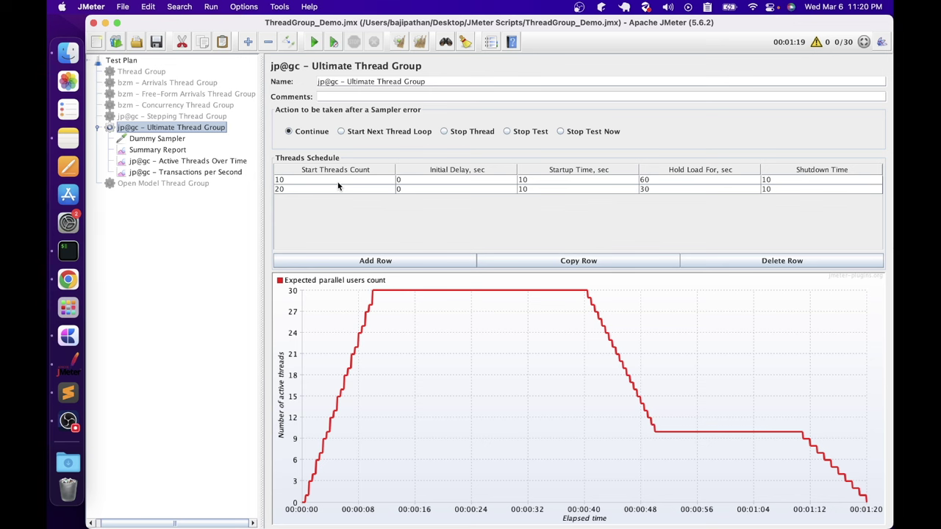
- Move the Dummy Sampler and the three listeners into the Open Model Thread Group
left_click(144, 139)
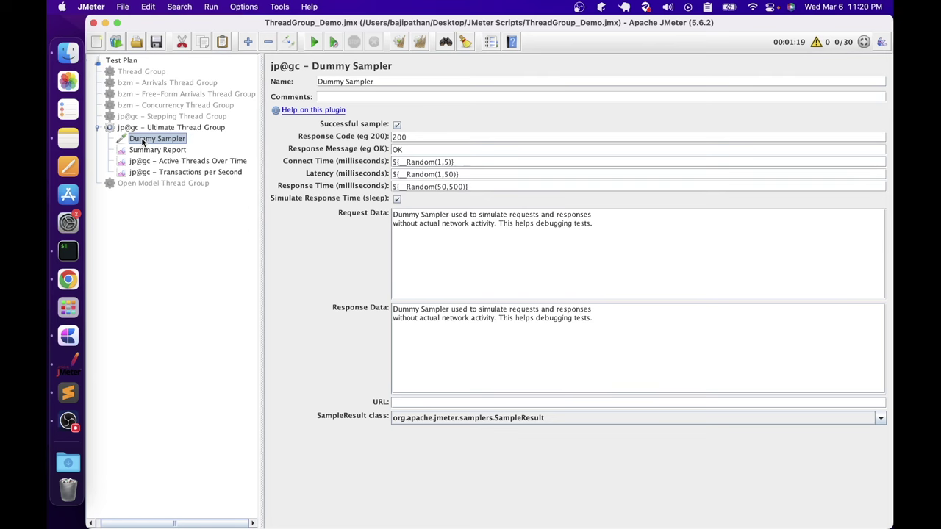
left_click(190, 172, "shift")
left_click_drag(180, 172, 168, 184)
- Disable the jp@gc - Ultimate Thread Group and enable the Open Model Thread Group
right_click(166, 128)
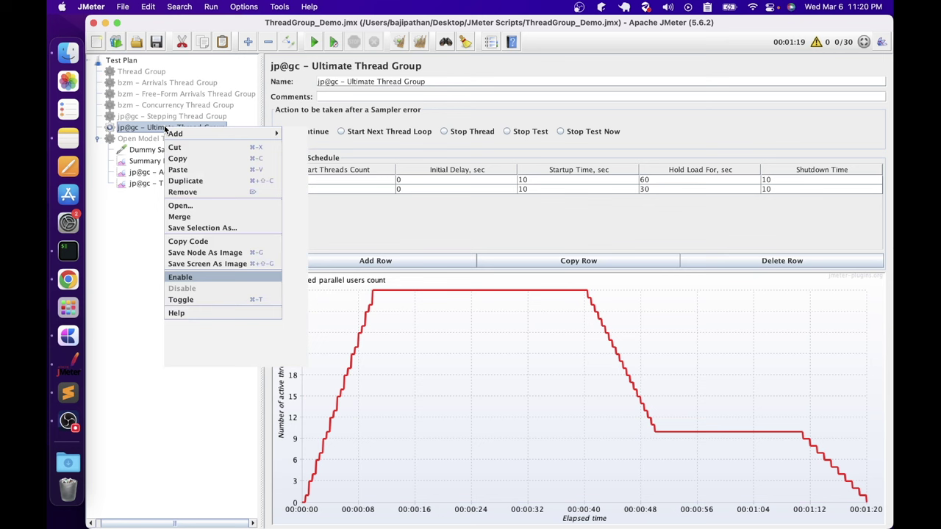
left_click(187, 335)
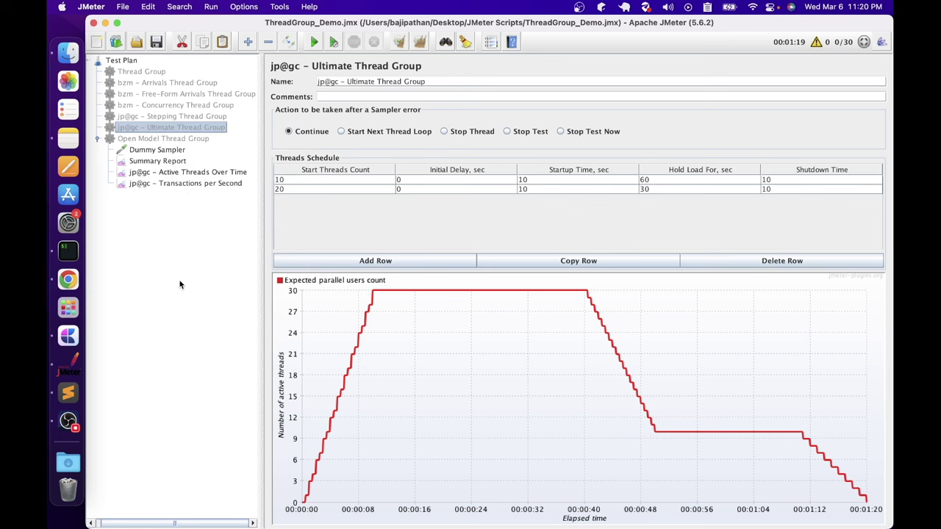
right_click(163, 141)
key("Escape")
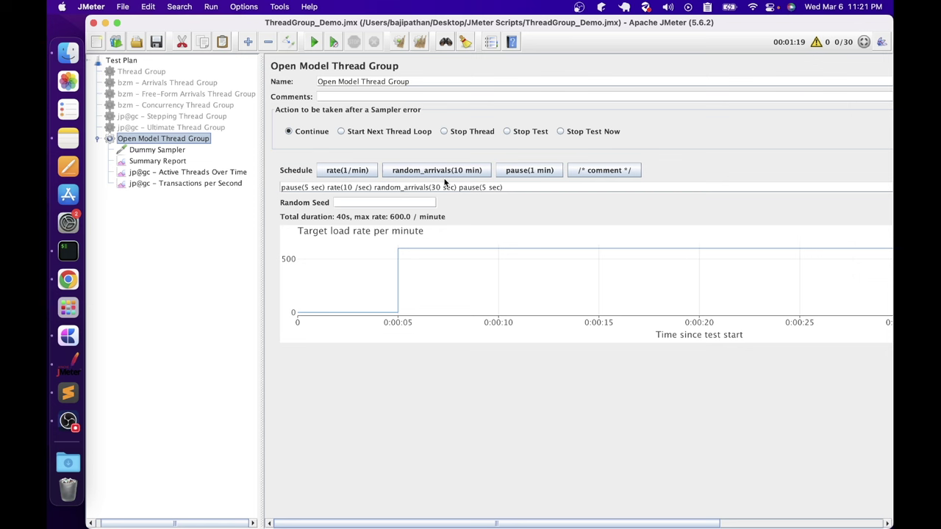
- Replace the Open Model Thread Group's schedule with pause(1 min) rate(1/min) random_arrivals(10 min) pause(1 min)
left_click_drag(522, 186, 262, 167)
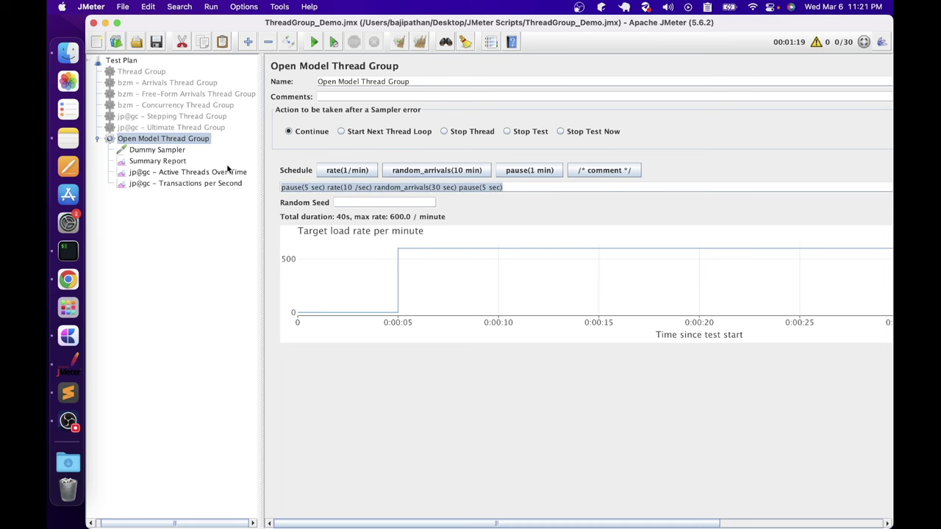
key("BackSpace")
left_click(530, 170)
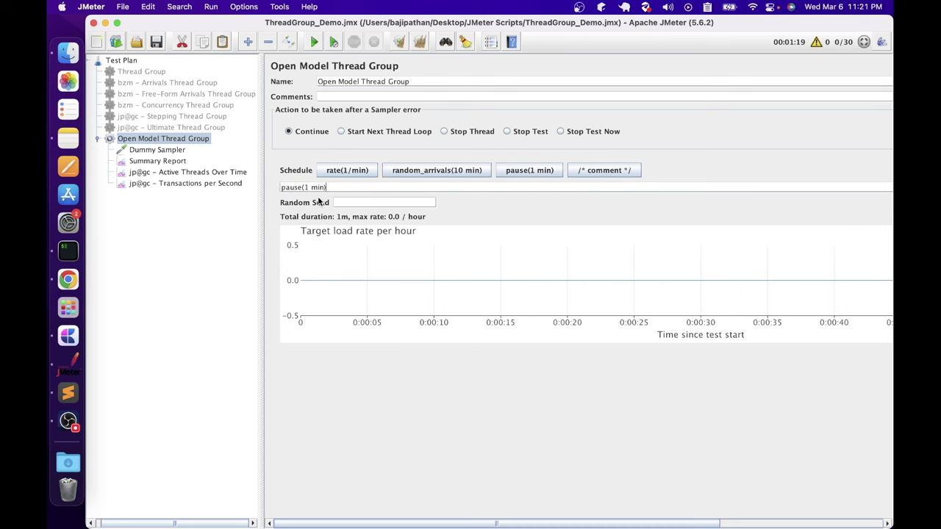
left_click(360, 171)
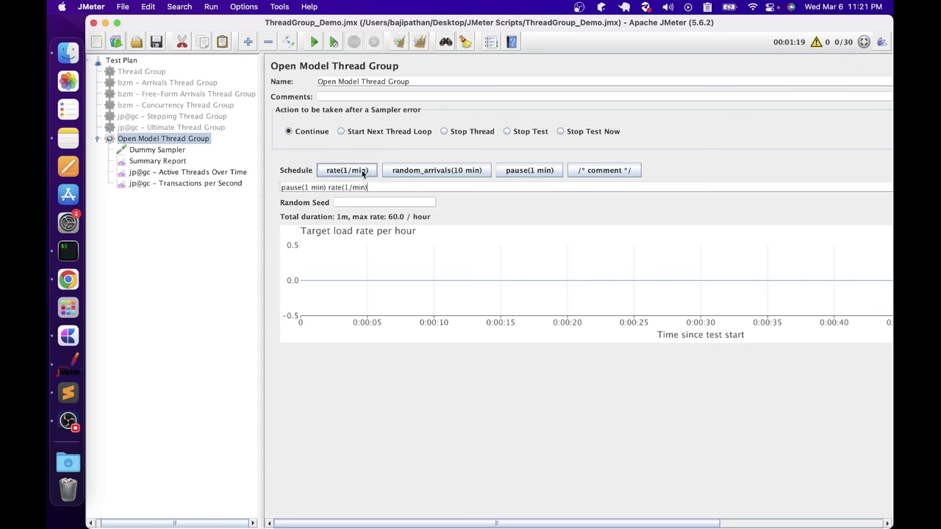
left_click(430, 170)
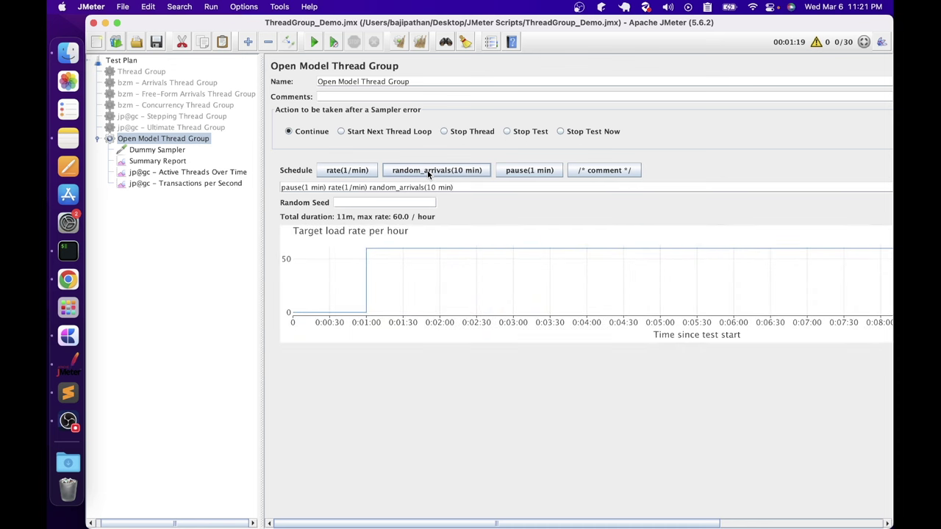
left_click(526, 171)
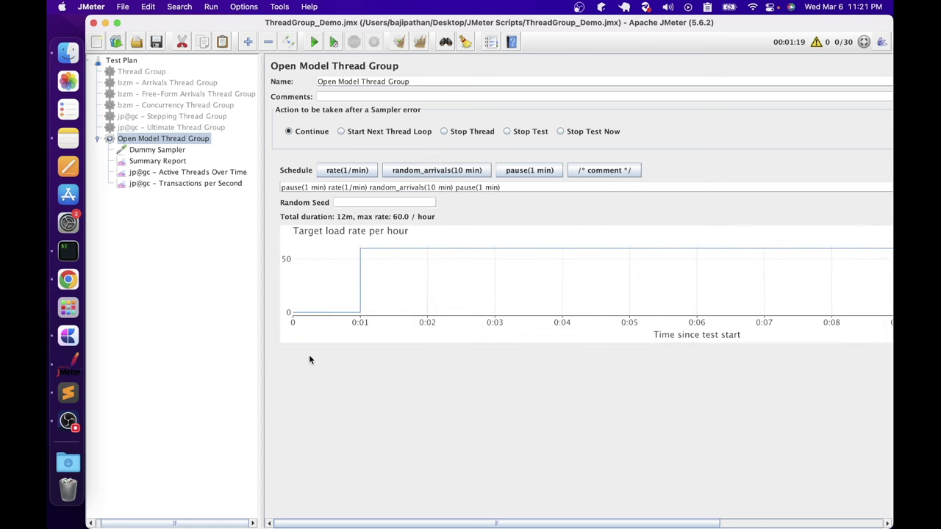
- Examine the Open Model Thread Group's target load rate graph through to its end, relating it to the random_arrivals duration
mouse_move(365, 248)
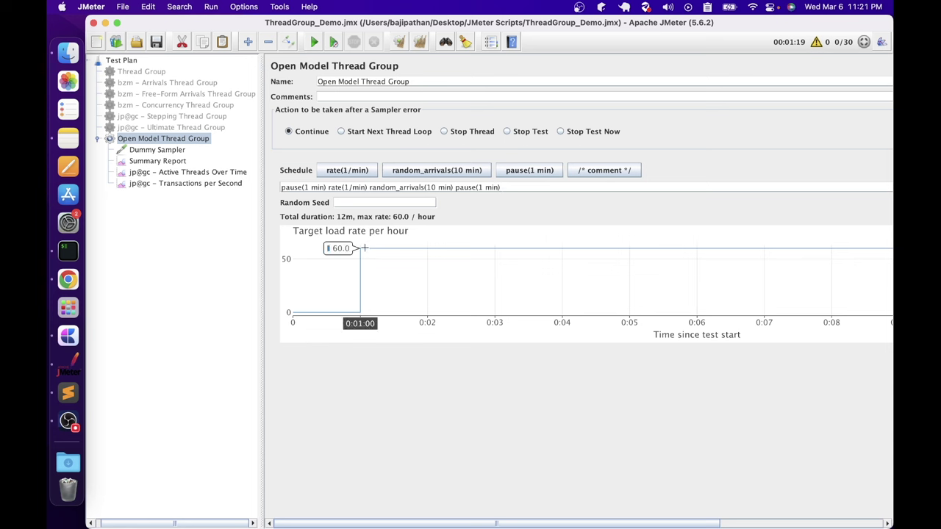
left_click_drag(424, 187, 446, 188)
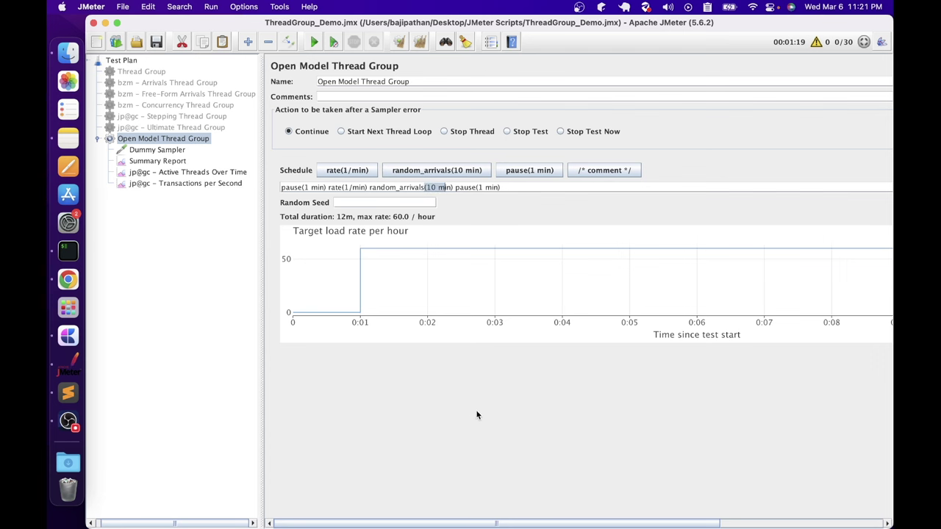
left_click_drag(552, 524, 751, 527)
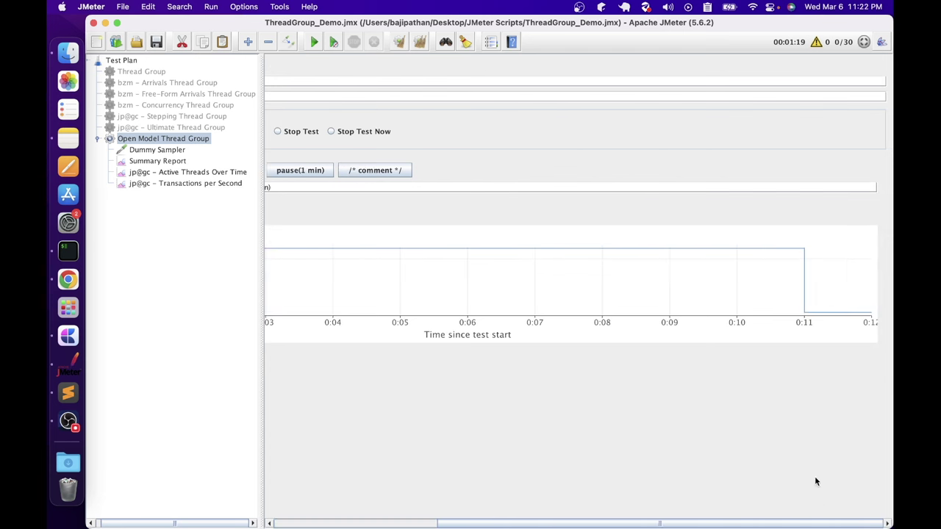
- Set the opening pause in the Open Model Thread Group's schedule to 5 sec
left_click_drag(702, 524, 376, 203)
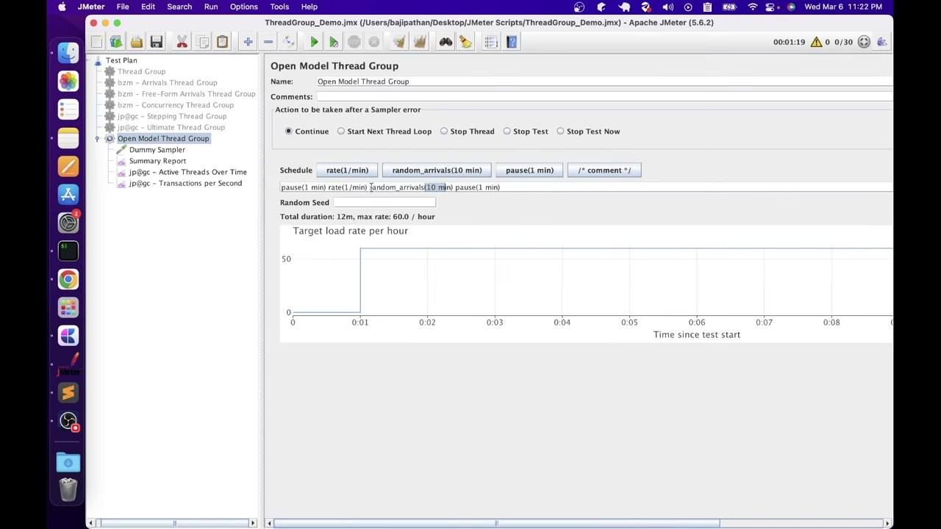
double_click(317, 188)
left_click(317, 187)
key("Left")
key("BackSpace")
type("5")
double_click(316, 187)
type("sec")
- Set the rate in the Open Model Thread Group's schedule to 20/sec
double_click(345, 187)
type("20")
key("shift+Right")
key("shift+Right")
key("shift+Right")
type("sec")
key("Right")
key("Right")
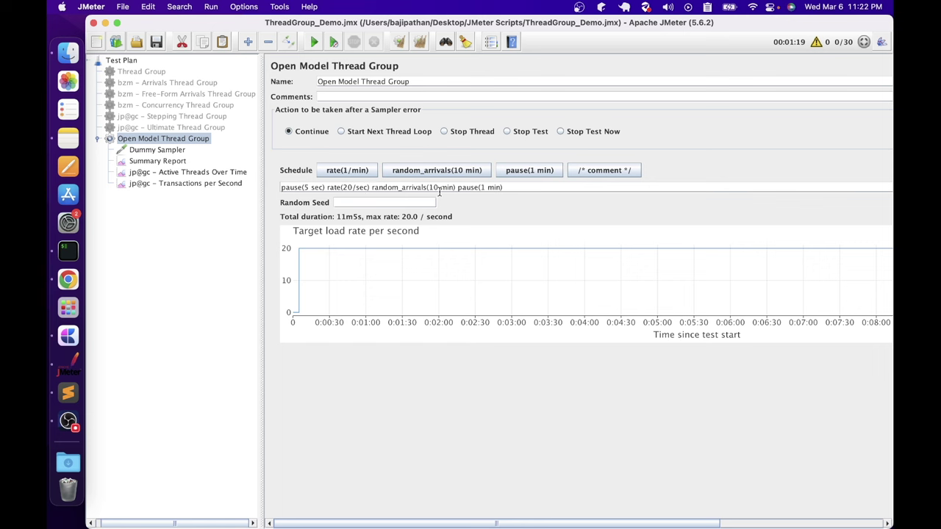
- Set the random_arrivals duration in the schedule to 30 sec
double_click(432, 187)
type("30")
key("Right")
key("shift+Right")
key("shift+Right")
key("shift+Right")
type("sec")
- Set the closing pause in the schedule to 5 sec and check the target load rate graph through to its end
double_click(481, 188)
type("5")
key("Right")
key("shift+Right")
key("shift+Right")
key("shift+Right")
type("sec")
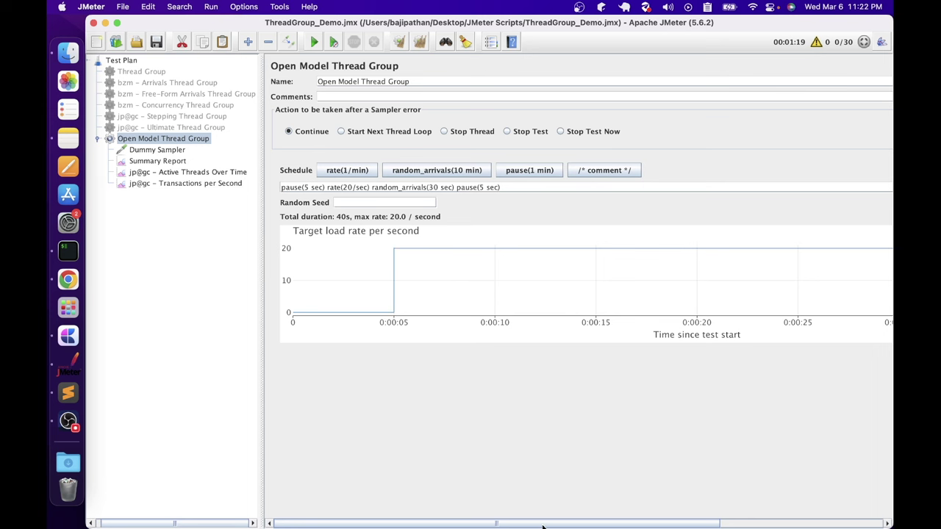
left_click_drag(544, 524, 744, 526)
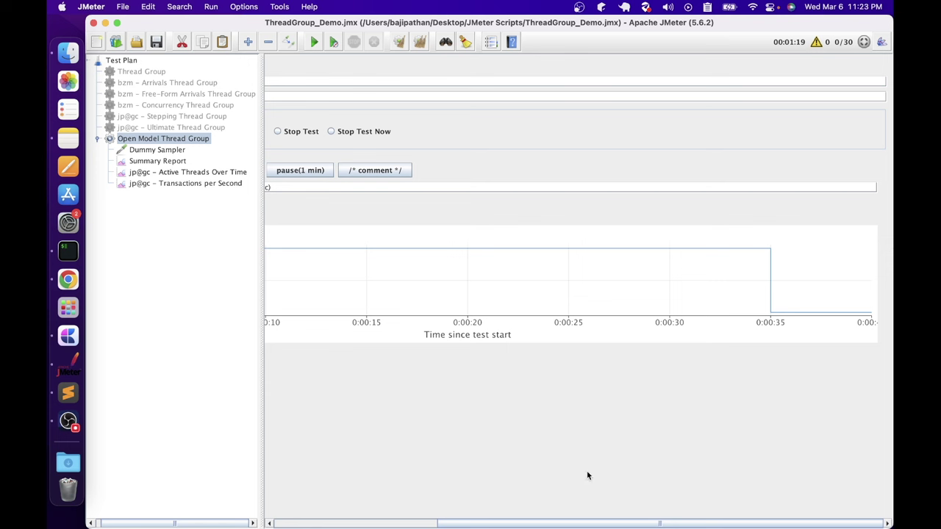
left_click(425, 525)
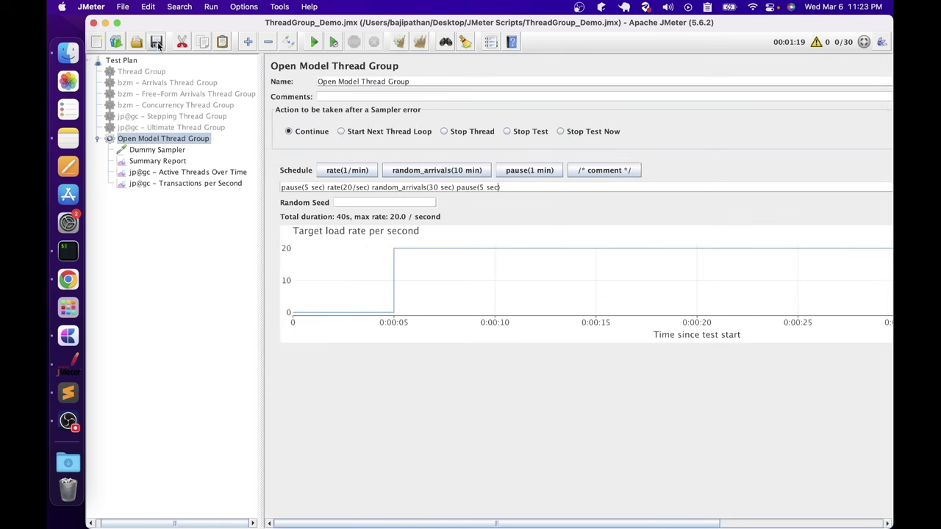
- Run the test and compare the Active Threads Over Time and Transactions per Second charts while it executes
key("super+r")
left_click(168, 173)
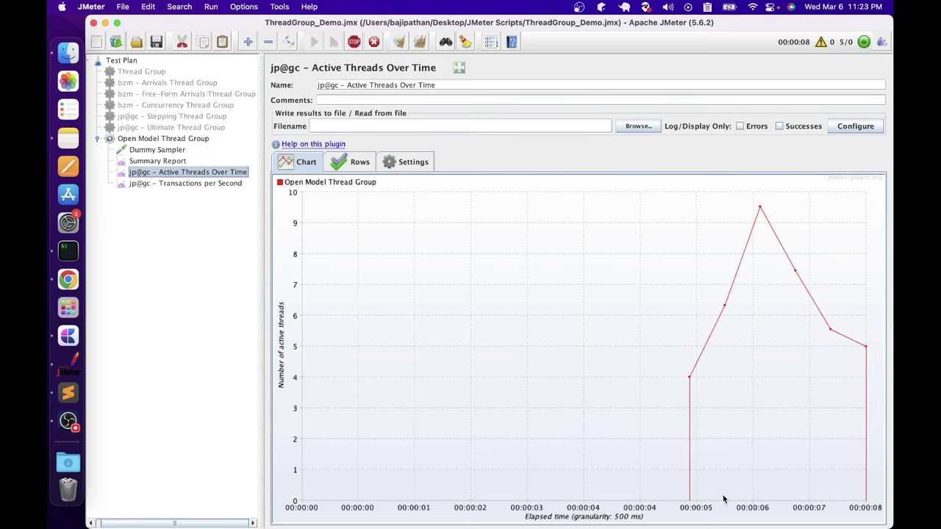
left_click(216, 187)
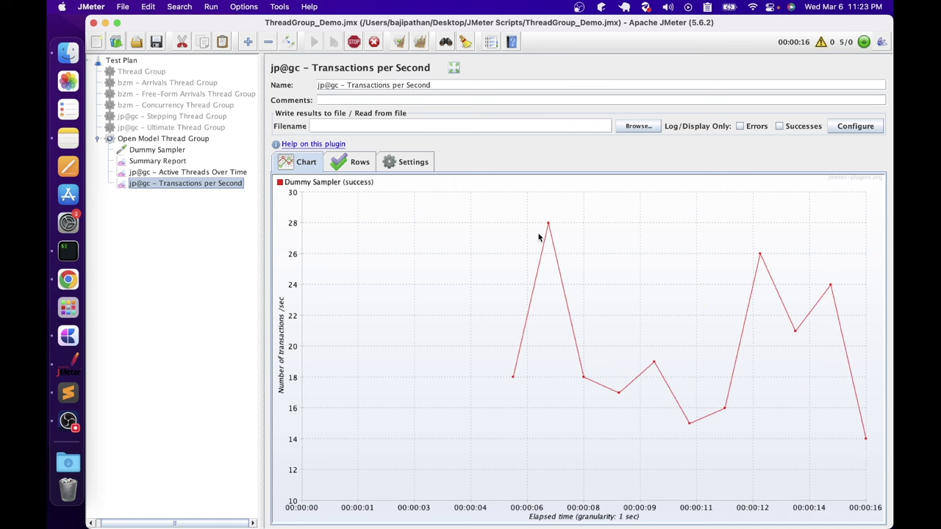
left_click(190, 173)
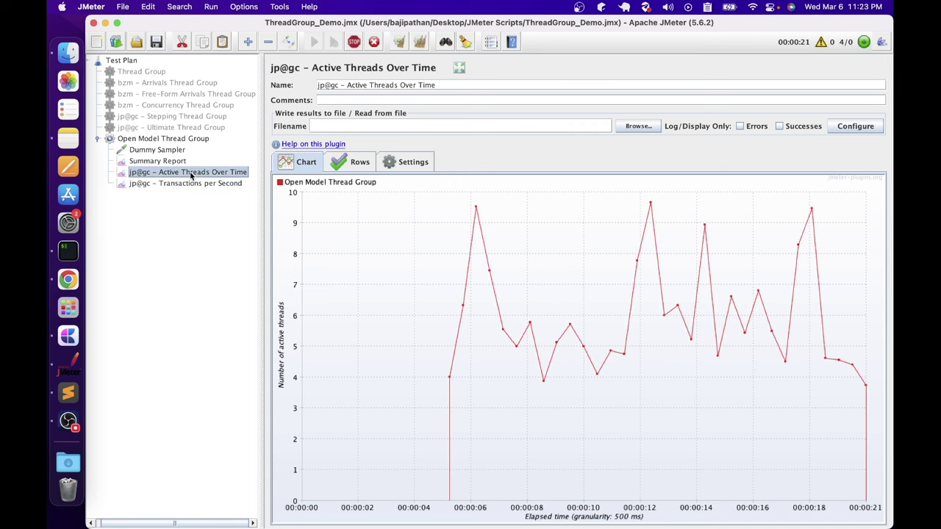
left_click(193, 184)
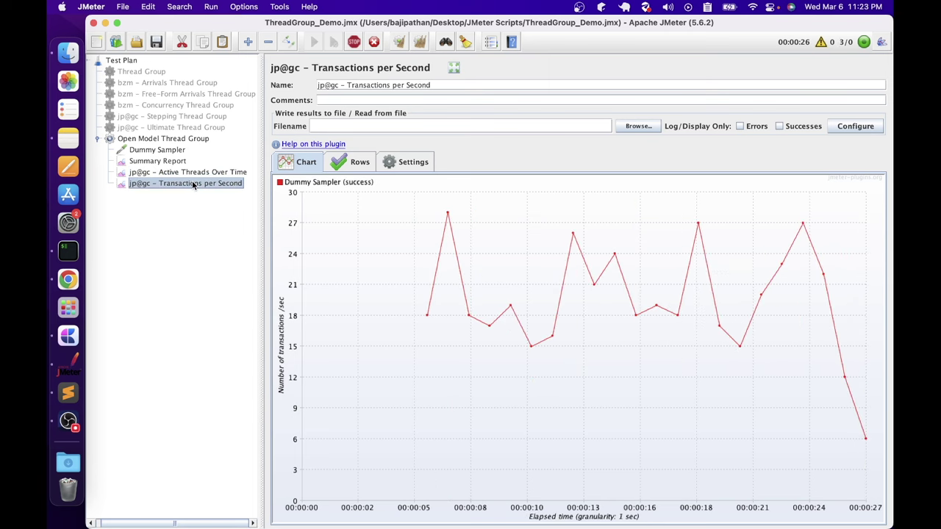
- Replace the fixed rate value in the Open Model Thread Group's schedule with ${__Random(10, 100,)}, keeping the per-second unit
left_click(167, 150)
left_click(172, 139)
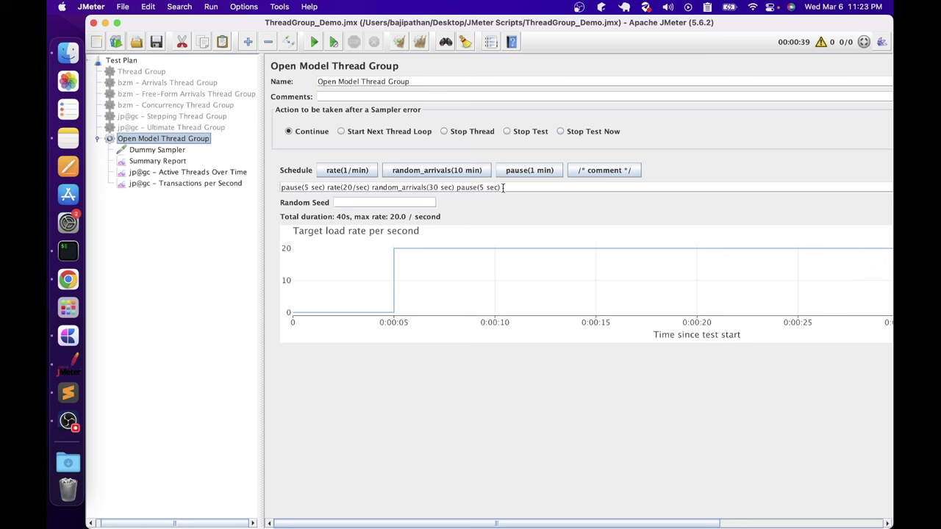
double_click(347, 186)
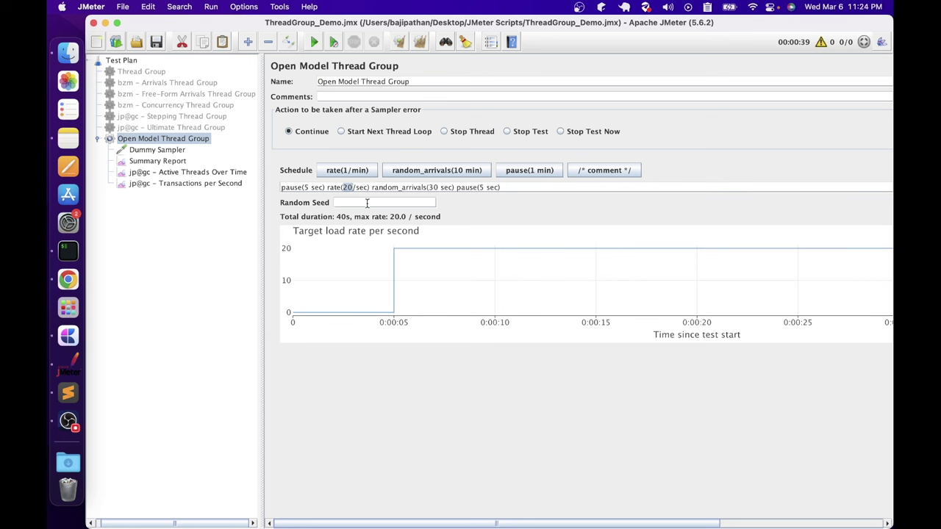
type("${__Random(10, 100)}")
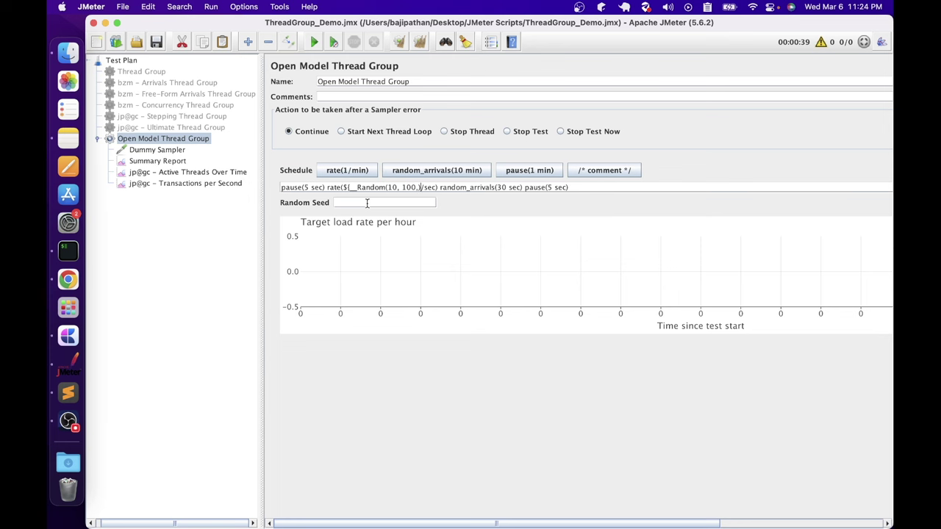
type("}")
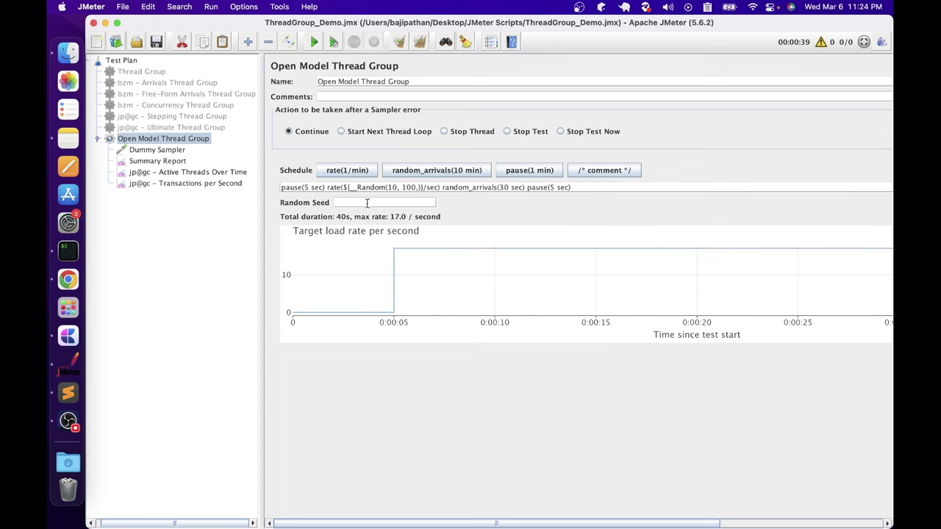